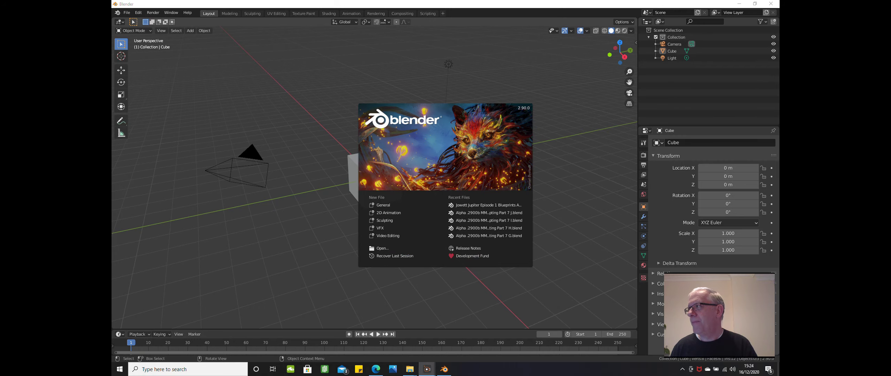
Maximize Edge and open the blender.org download page offering the Blender 2.91.0 Windows installer.
key(alt+Tab)
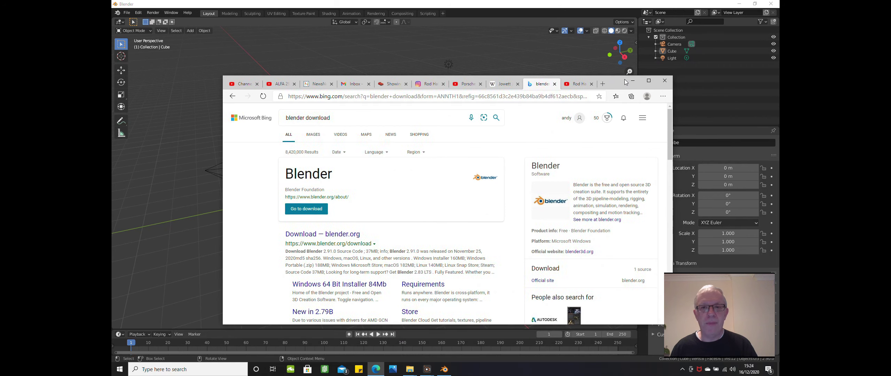
click(648, 83)
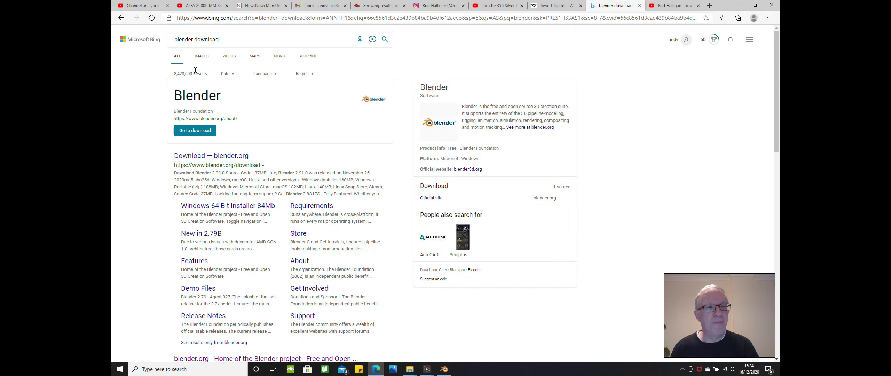
click(201, 160)
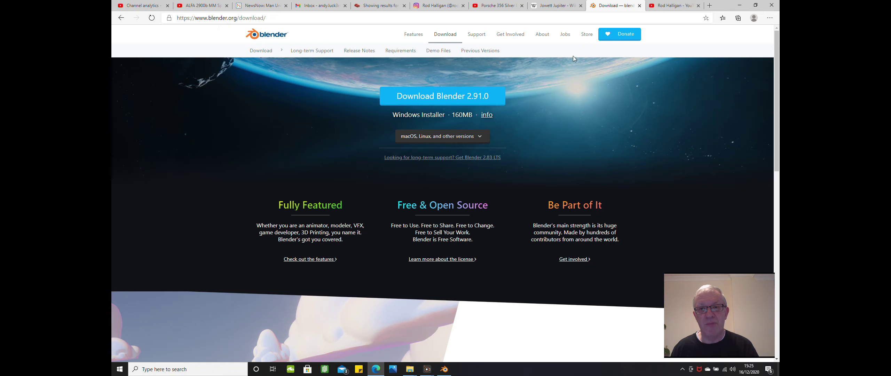
Read through the Jowett Jupiter Wikipedia article, then minimize the browser back to Blender.
click(547, 7)
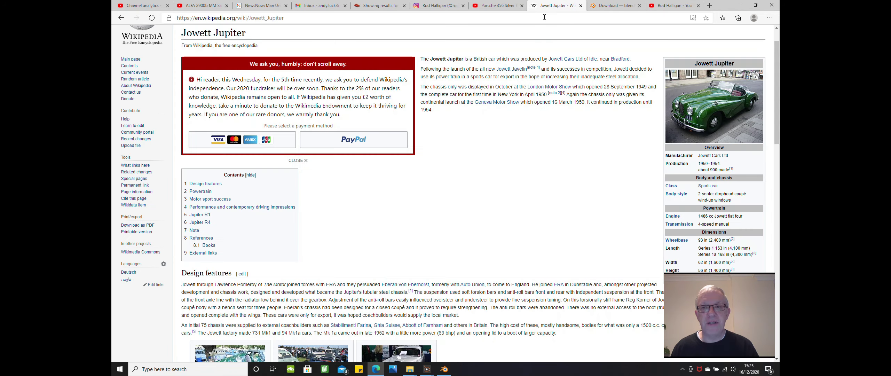
scroll(515, 145, up, 2)
scroll(515, 146, down, 2)
scroll(515, 145, up, 2)
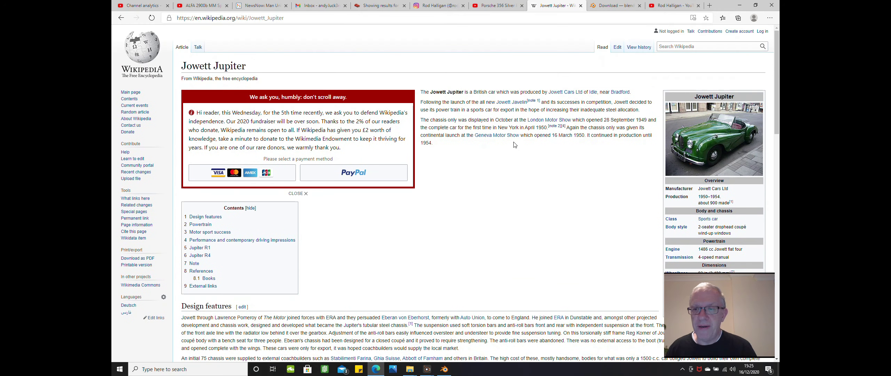
scroll(515, 144, down, 1)
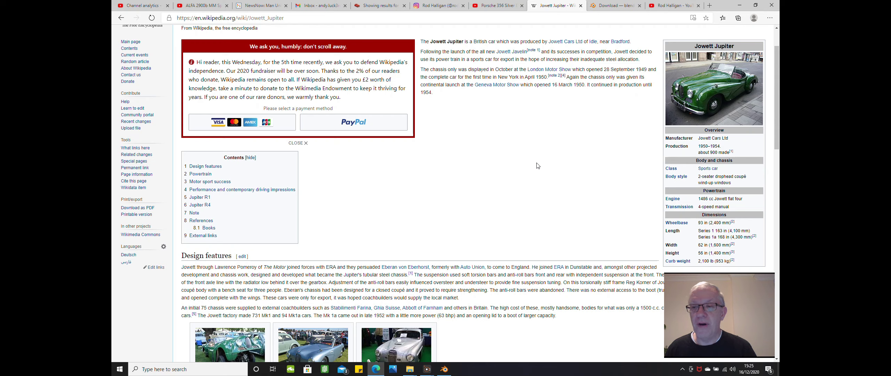
scroll(539, 167, down, 1)
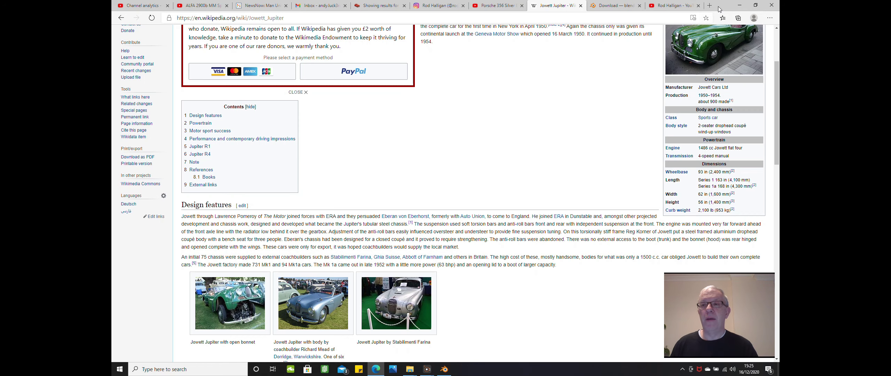
click(739, 4)
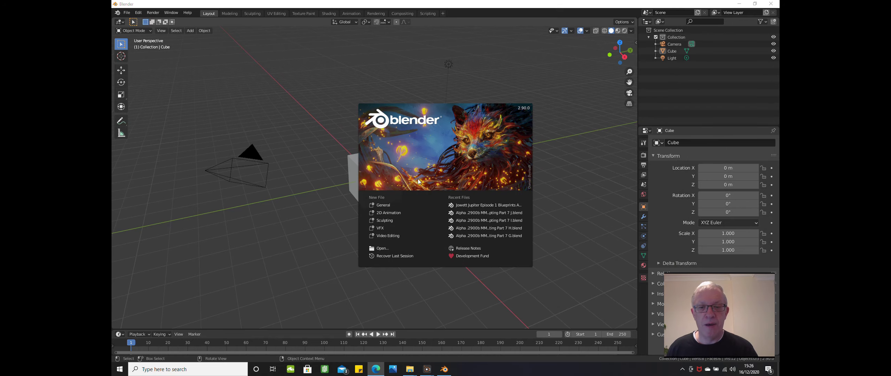
Open 'Jowett Jupiter Episode 1 Blueprints A.blend' from the splash screen's Recent Files.
click(463, 206)
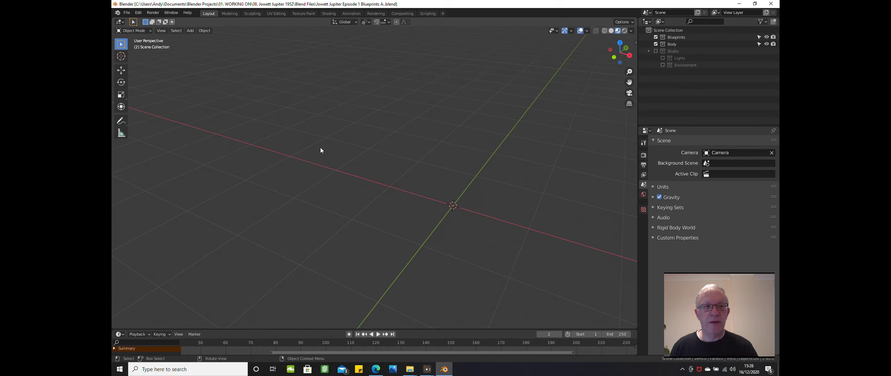
scroll(269, 124, down, 3)
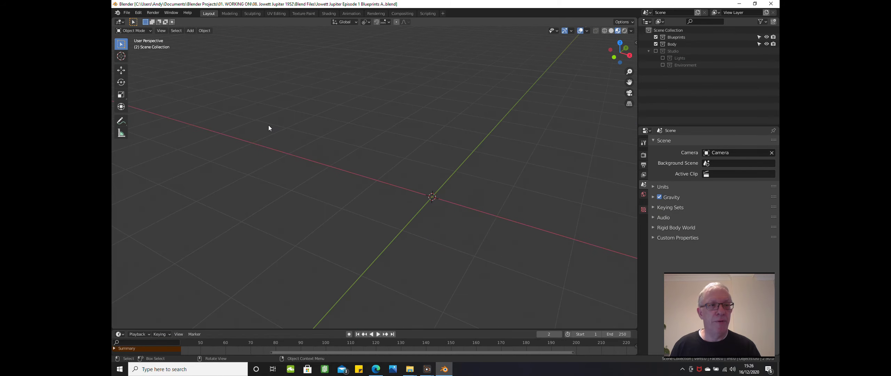
scroll(170, 83, down, 2)
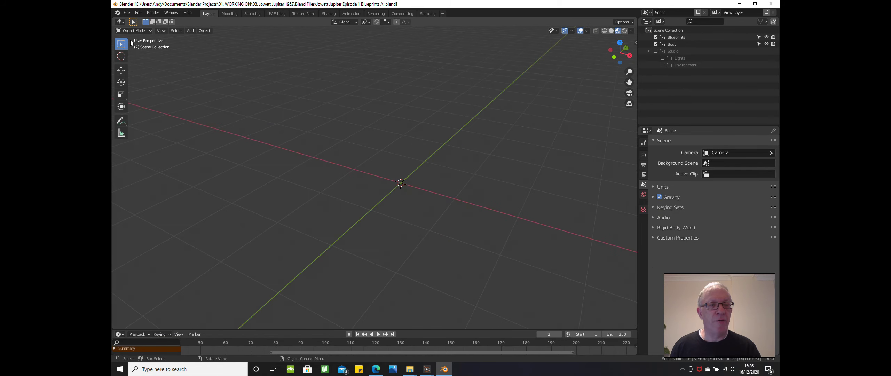
click(137, 14)
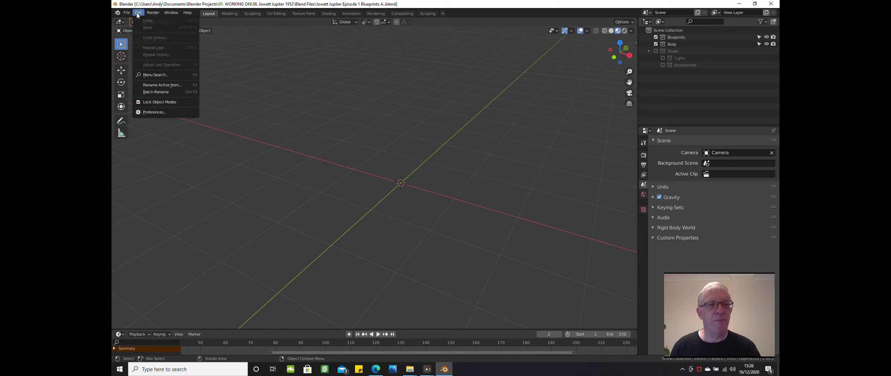
In Preferences > Add-ons, search 'loop' and toggle the LoopTools add-on.
click(143, 113)
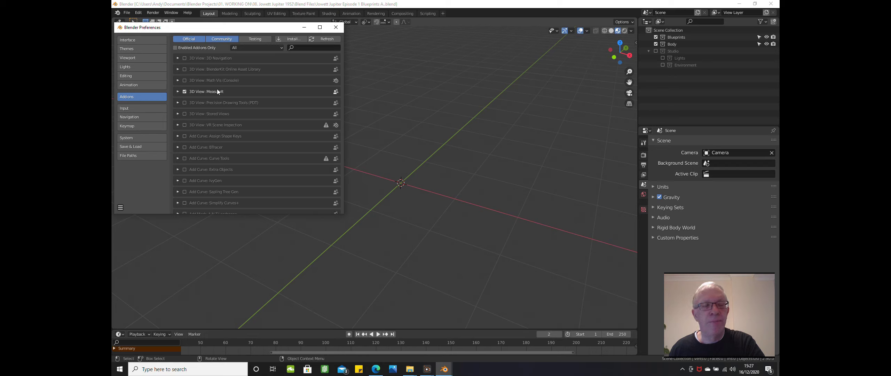
click(299, 47)
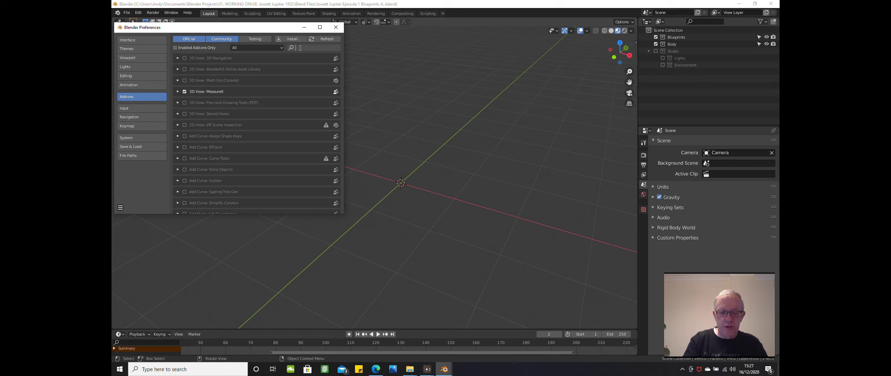
text(loop)
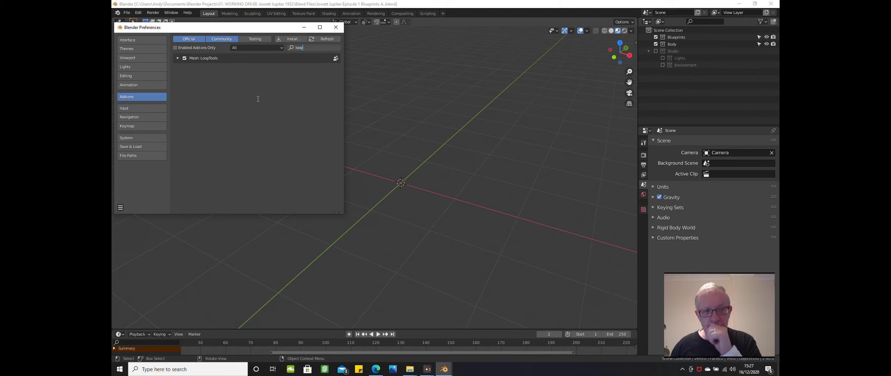
click(185, 58)
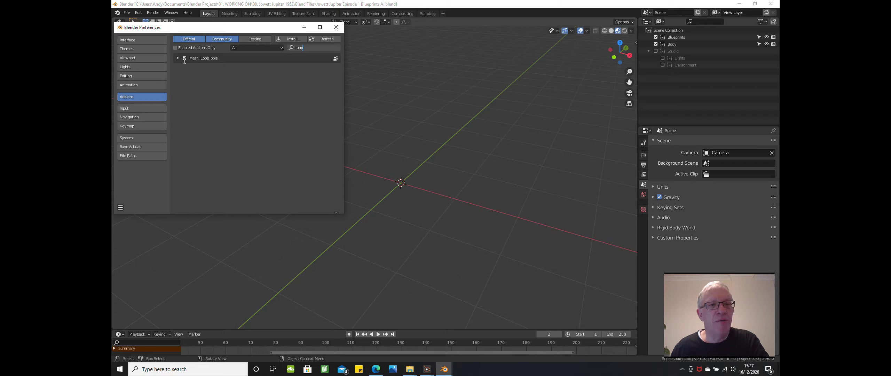
Search 'node' and 'bolt' to check Node Wrangler and BoltFactory, then close Preferences.
drag(304, 47, 292, 47)
text(node)
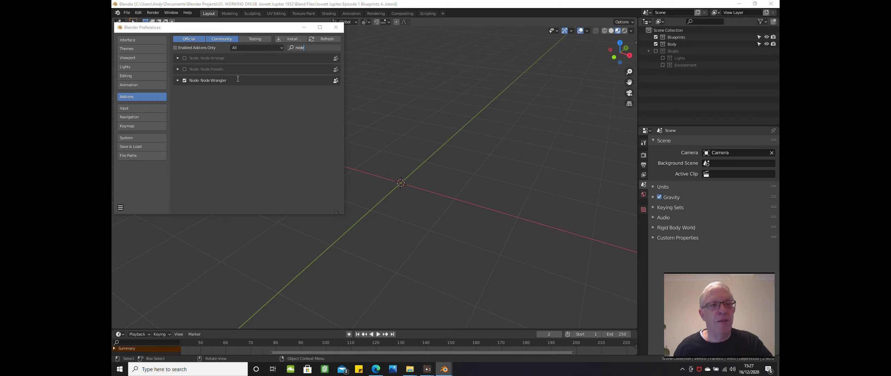
click(292, 47)
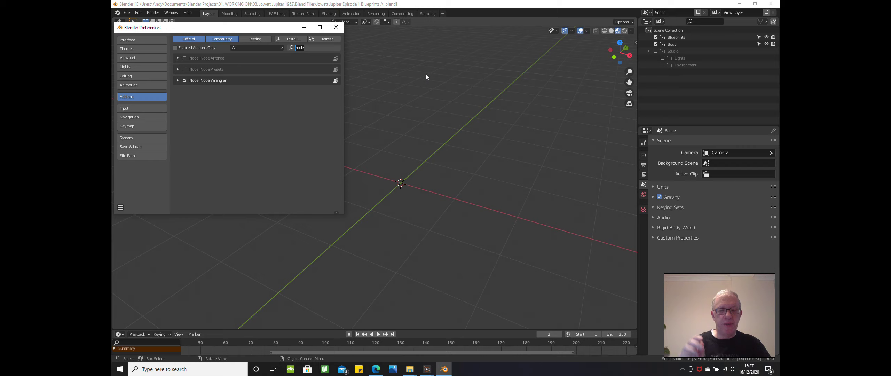
key(Delete)
key(Delete)
key(Delete)
key(Delete)
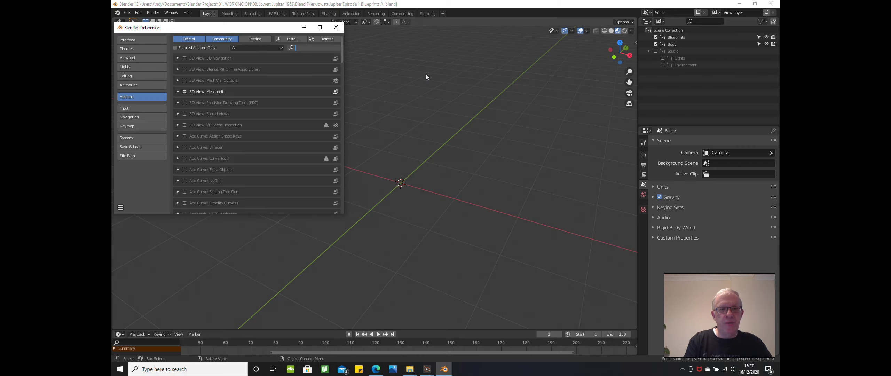
text(bolt)
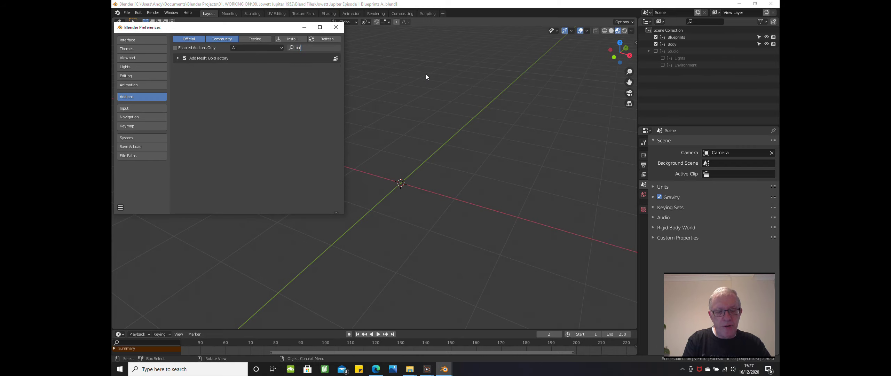
click(335, 27)
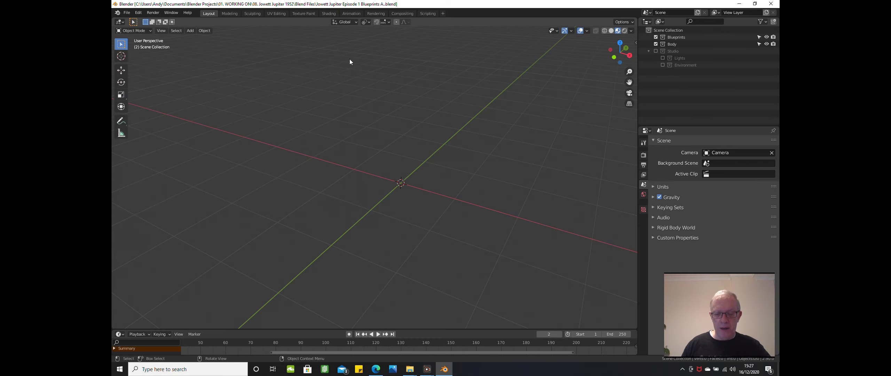
Look at the empty scene from the front (numpad 1) and right side (numpad 3), recentring each.
middle_drag(350, 61, 334, 114)
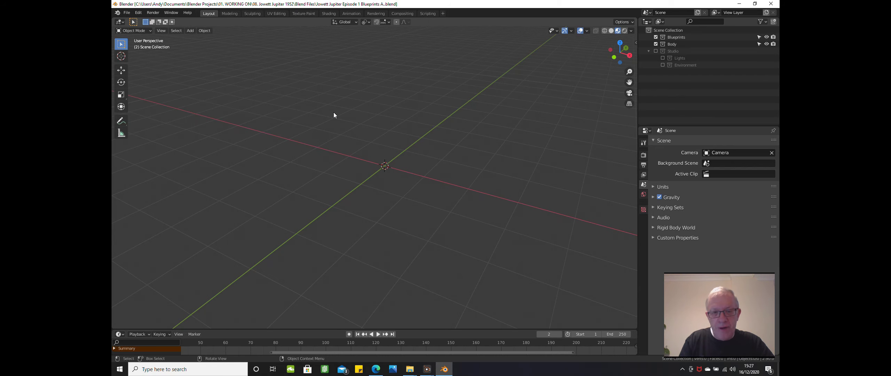
key(KP_1)
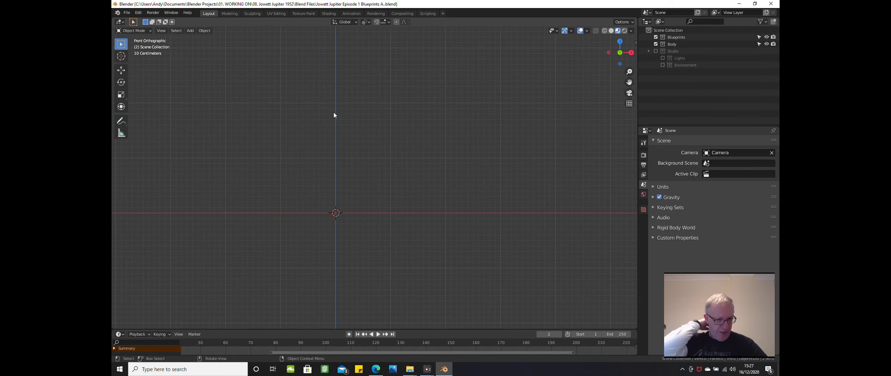
scroll(332, 114, down, 1)
shift+middle_drag(346, 161, 401, 134)
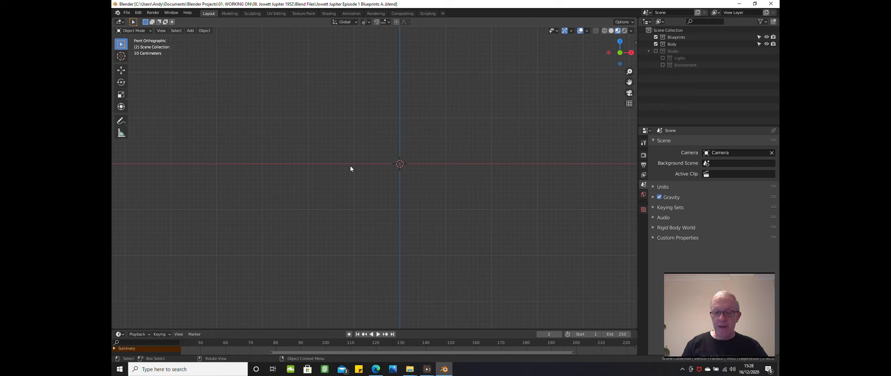
key(KP_3)
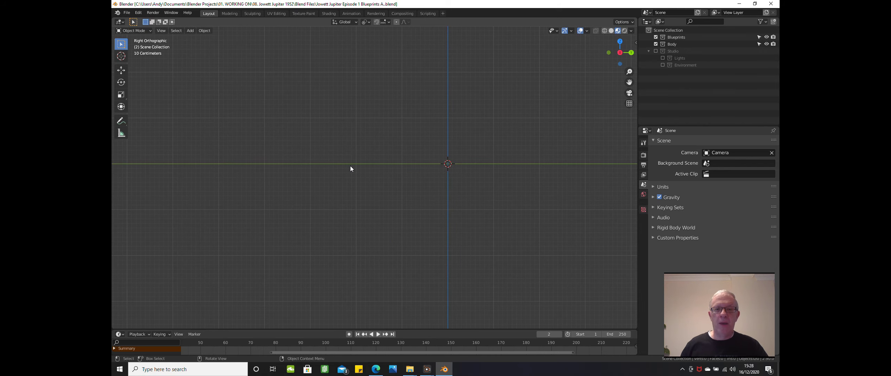
shift+middle_drag(350, 166, 313, 188)
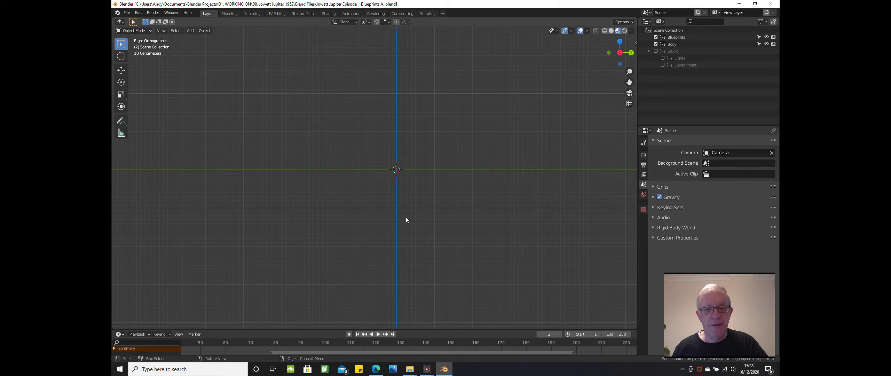
Check the back view (Ctrl+numpad 1) and top view (numpad 7), then orbit to perspective.
key(ctrl)
key(ctrl+KP_1)
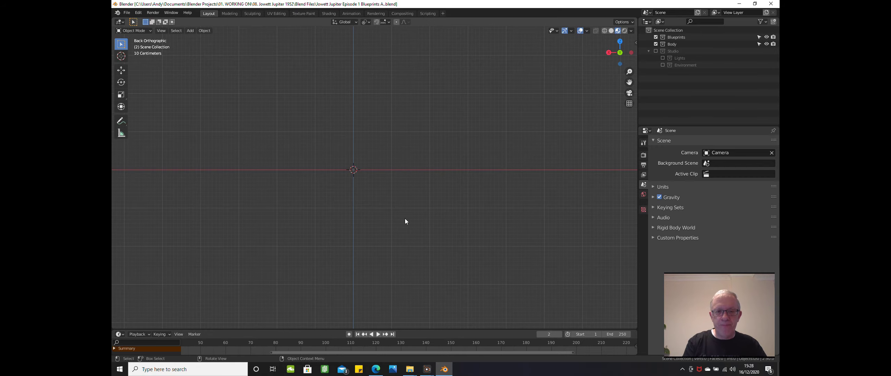
key(KP_7)
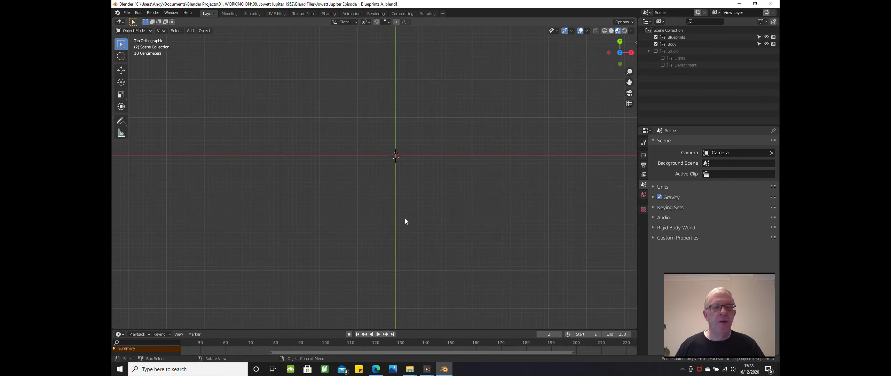
scroll(400, 171, down, 2)
scroll(400, 167, down, 1)
middle_drag(435, 209, 433, 148)
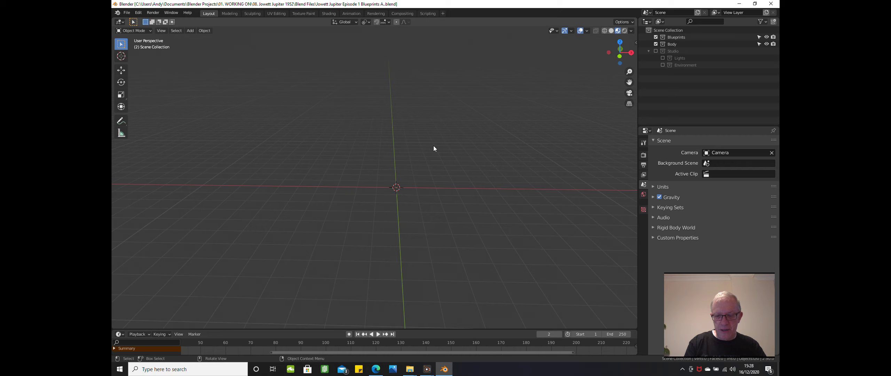
Return to the right side view, recentre the origin, and bring up the Shift+A add menu.
key(KP_3)
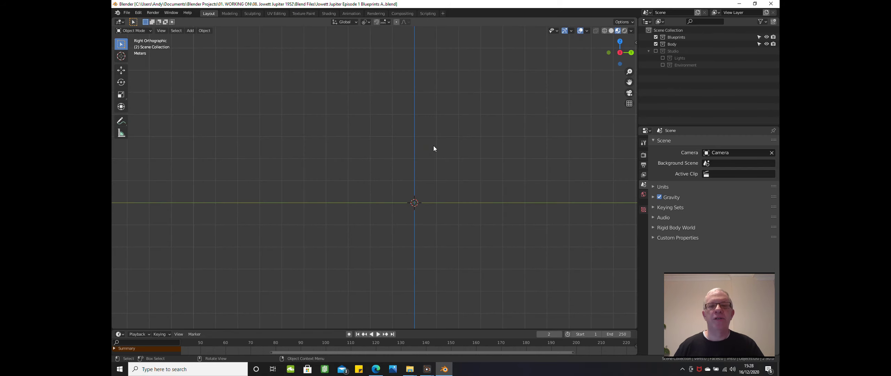
scroll(390, 185, up, 2)
shift+middle_drag(390, 186, 327, 169)
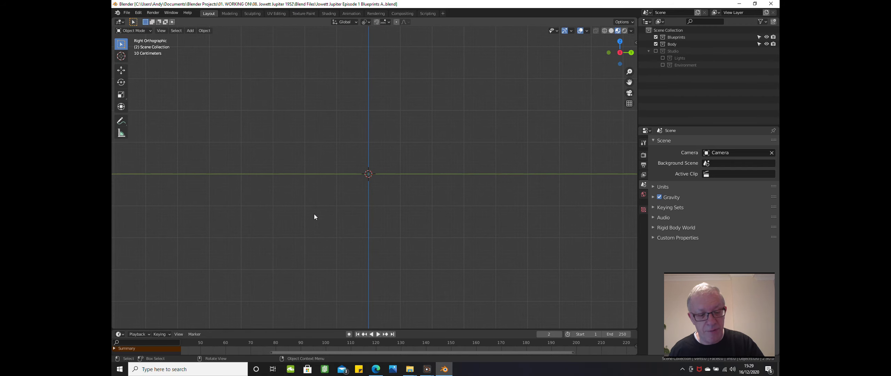
key(shift)
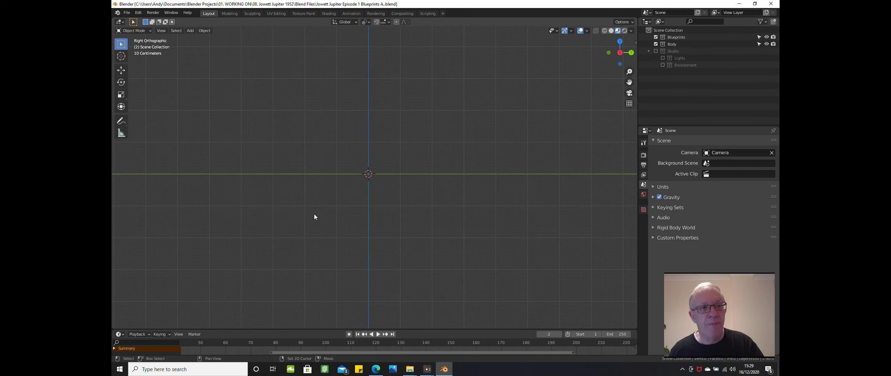
key(shift+a)
mouse_move(314, 214)
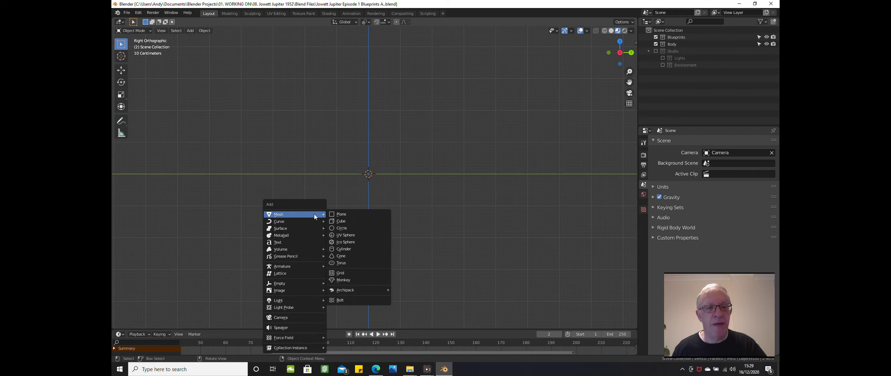
Add a mesh cube and set its X and Z rotation to 0° in the N panel.
click(336, 222)
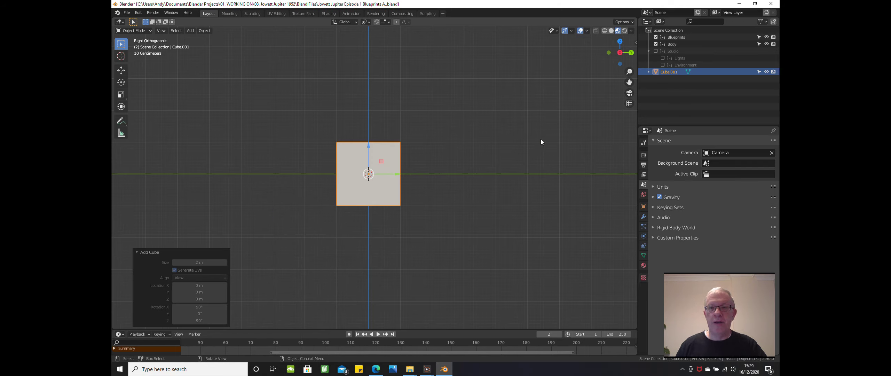
click(548, 216)
key(n)
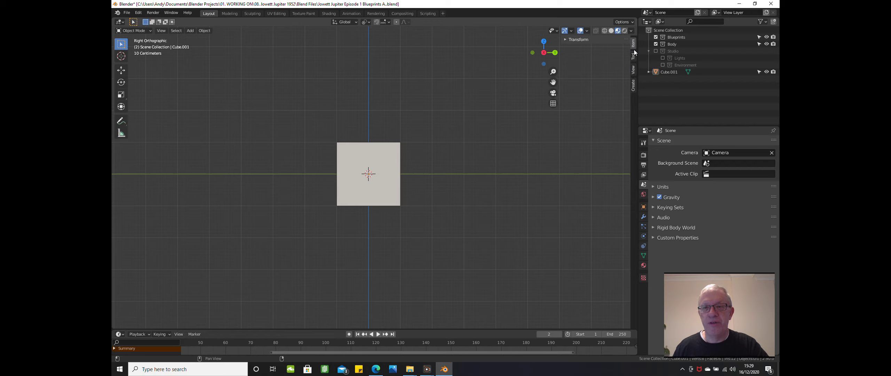
click(567, 39)
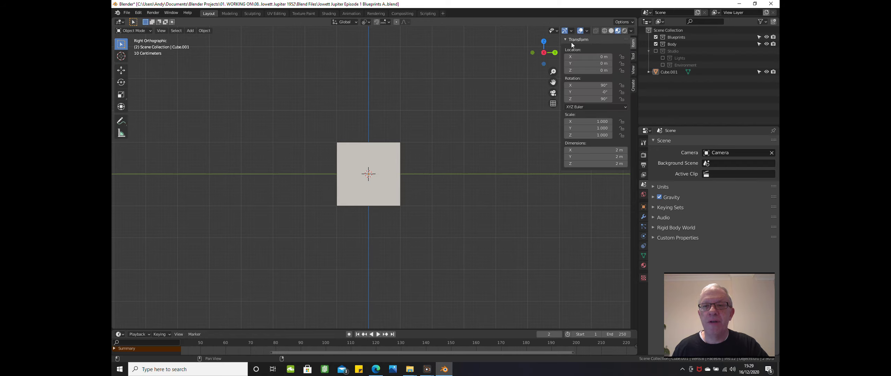
click(591, 85)
key(BackSpace)
key(BackSpace)
key(BackSpace)
text(0)
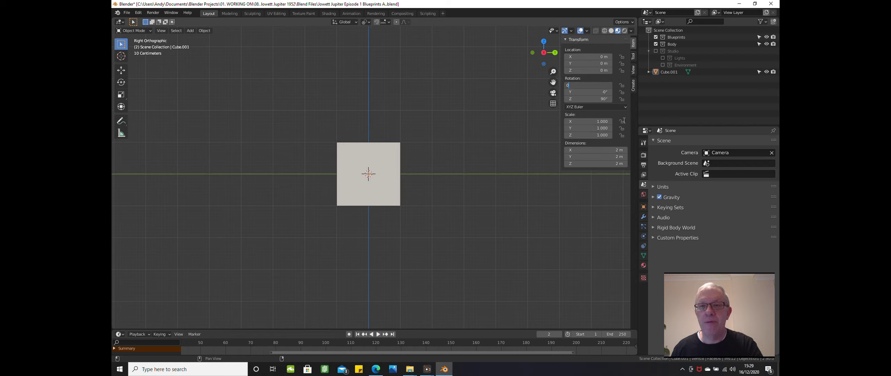
click(601, 100)
key(BackSpace)
key(BackSpace)
key(BackSpace)
text(90d)
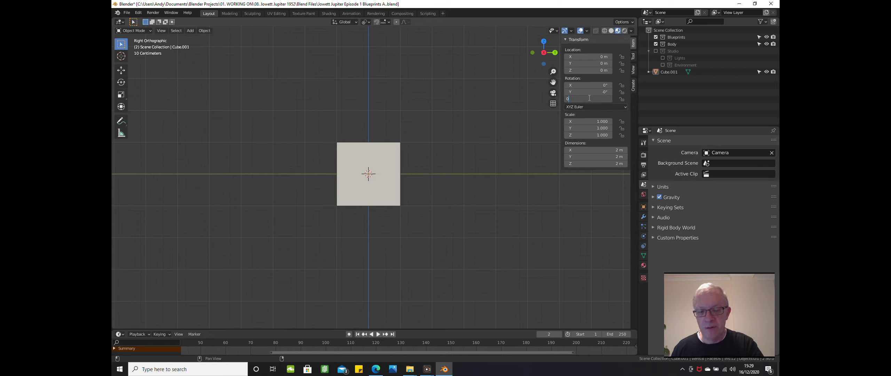
key(Escape)
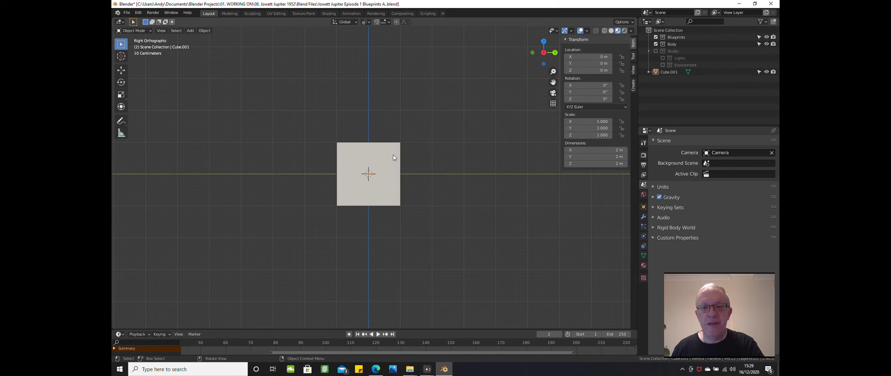
Resize the cube to dimensions X 1.6 m, Y 2.4 m and Z 1.4 m.
middle_drag(394, 158, 370, 174)
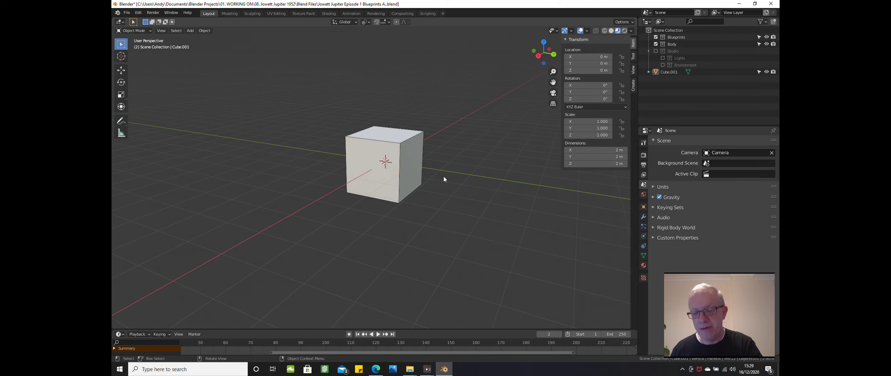
key(KP_3)
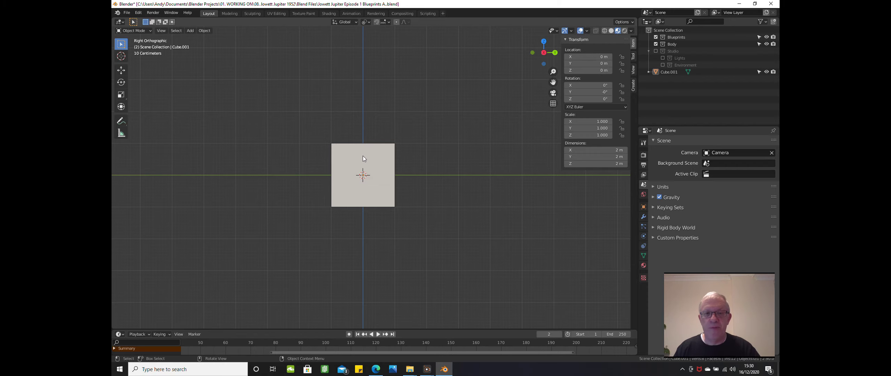
click(601, 158)
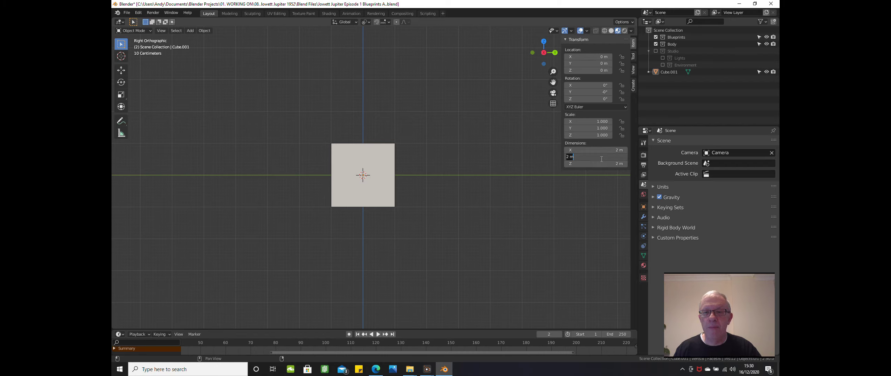
text(2.4)
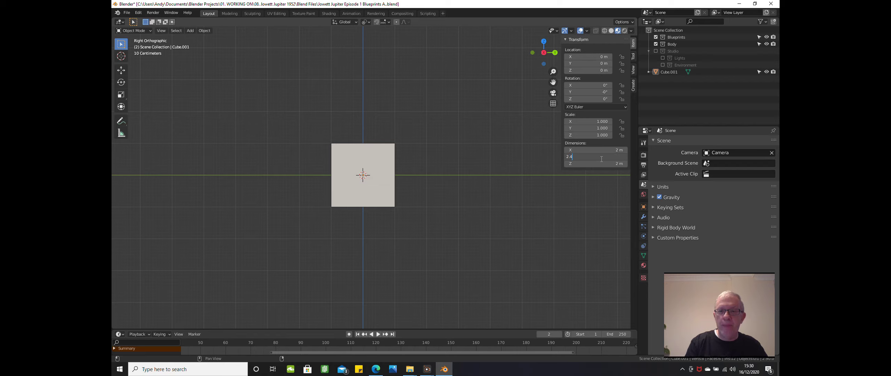
key(Return)
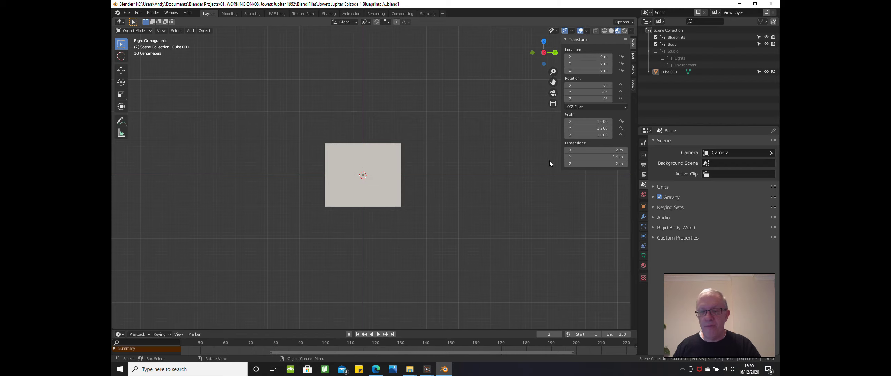
click(595, 163)
text(1.4)
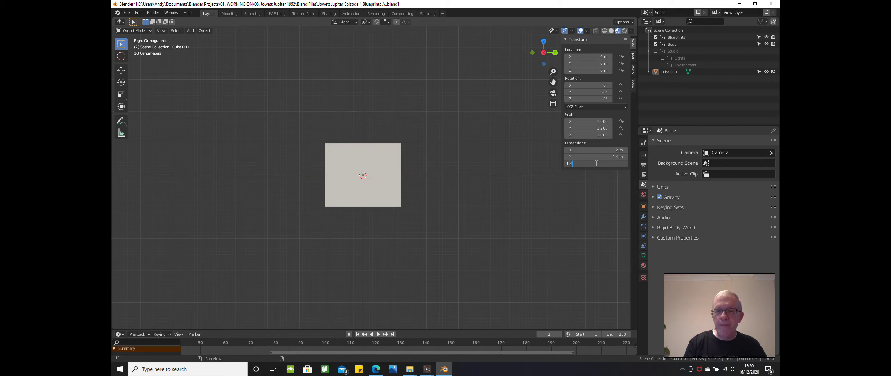
key(Return)
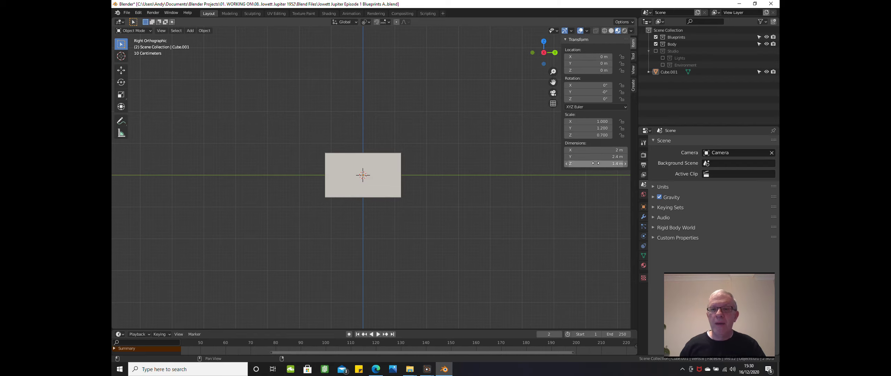
click(586, 149)
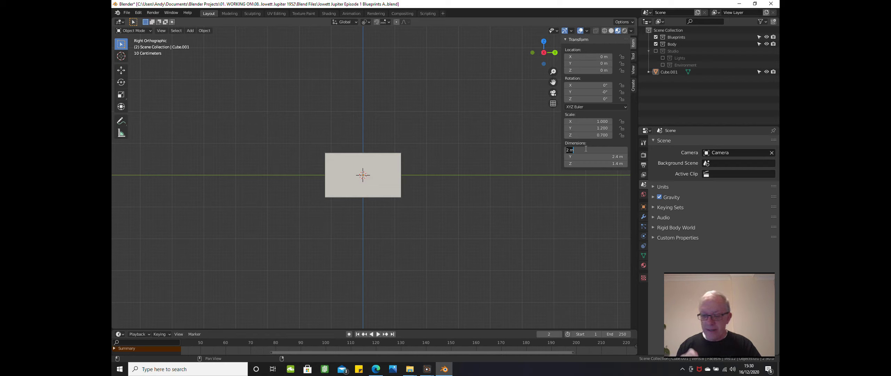
text(1)
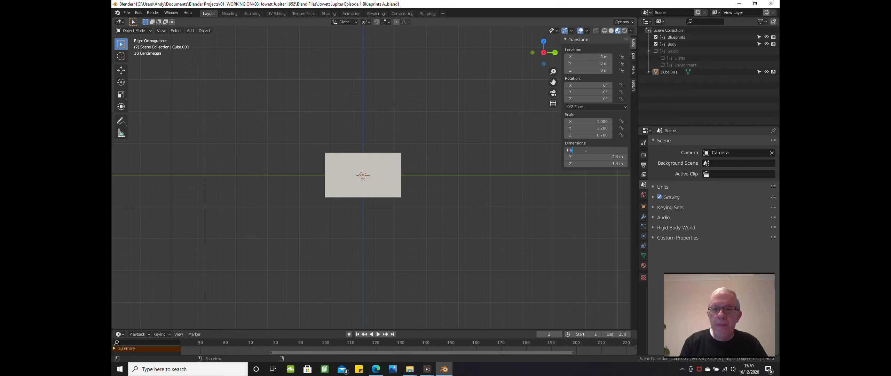
text(.6)
key(Return)
middle_drag(367, 249, 386, 240)
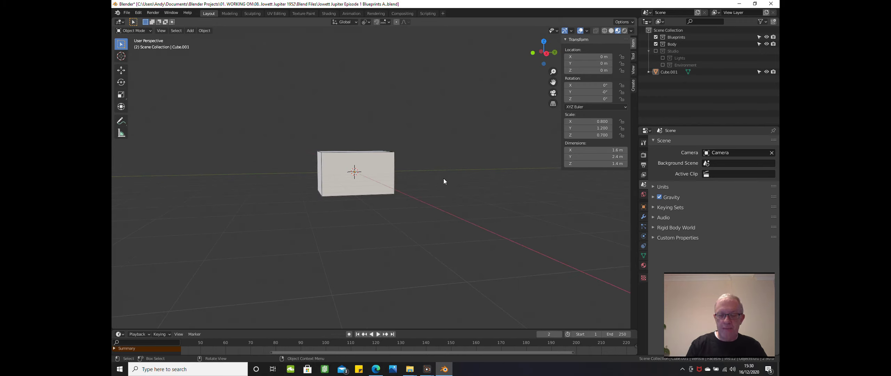
In right side view, select Cube.001 and move it up along Z to about 0.7 m.
key(KP_3)
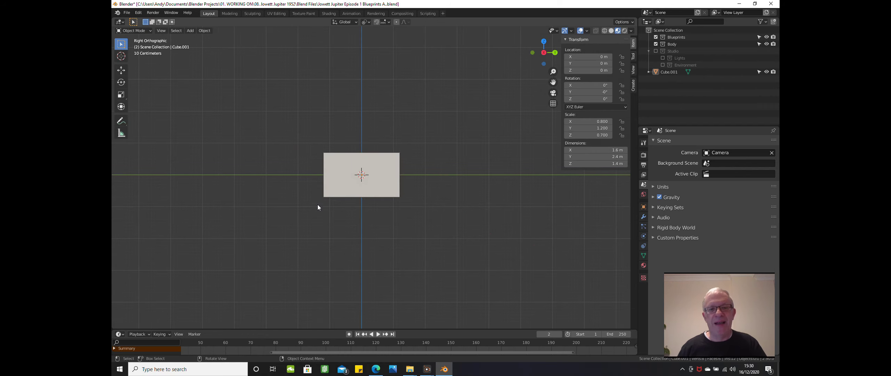
scroll(336, 190, up, 1)
scroll(336, 189, up, 2)
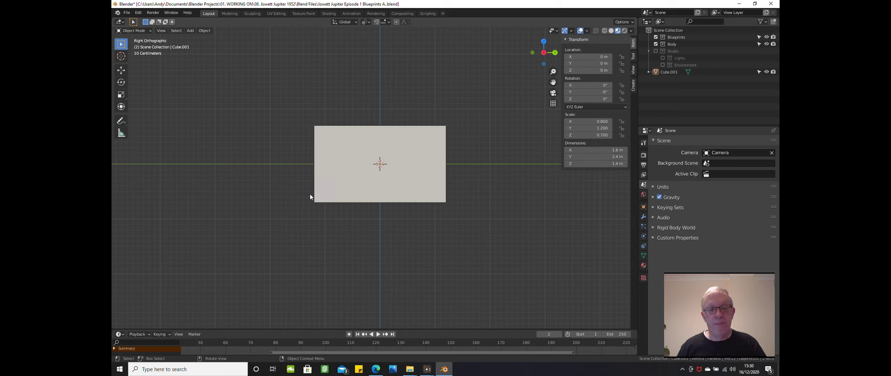
click(417, 202)
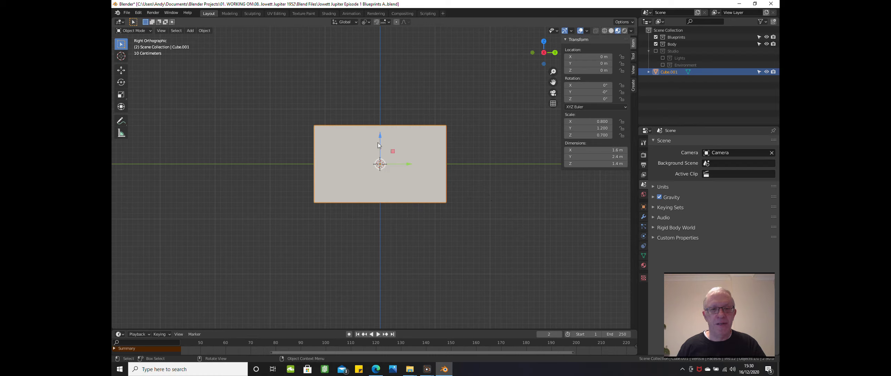
drag(381, 149, 389, 106)
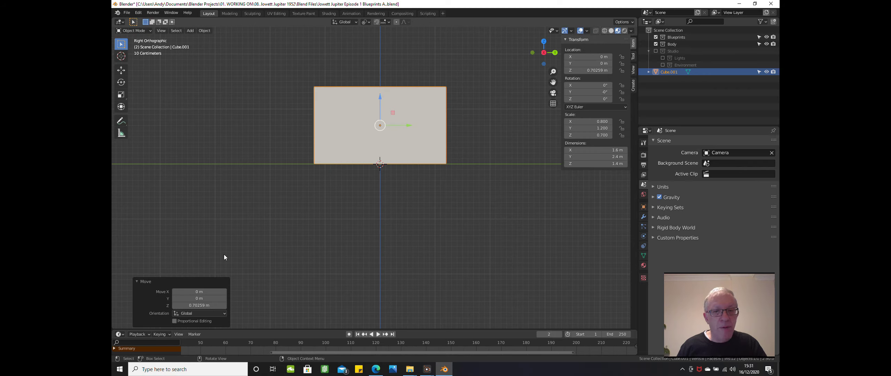
Set the Move redo panel's Z to exactly 0.7 m, deselect, and switch to front orthographic view.
click(196, 305)
text(.7)
key(Return)
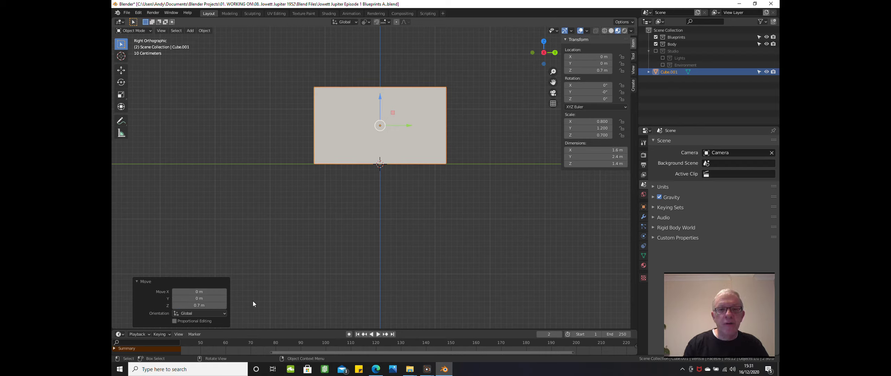
click(329, 192)
scroll(330, 187, up, 5)
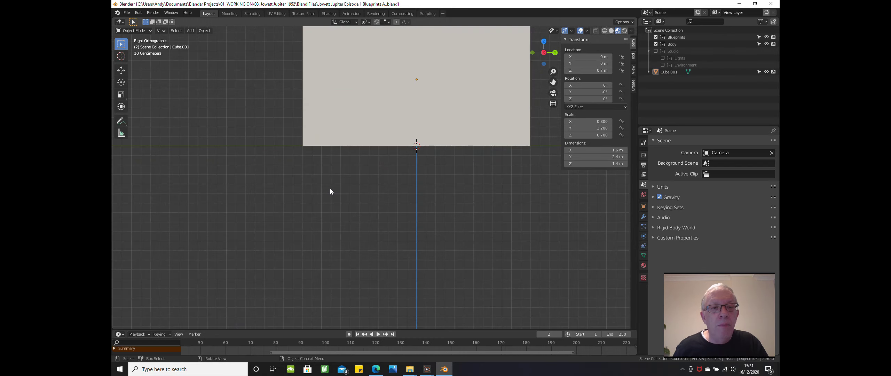
scroll(330, 182, down, 4)
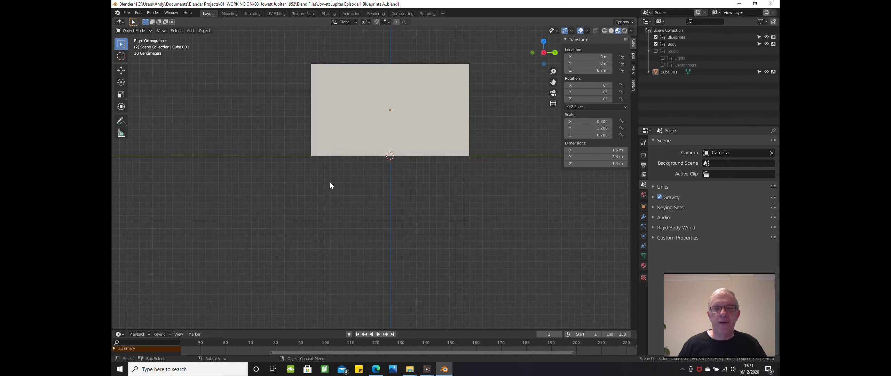
shift+middle_drag(330, 182, 313, 211)
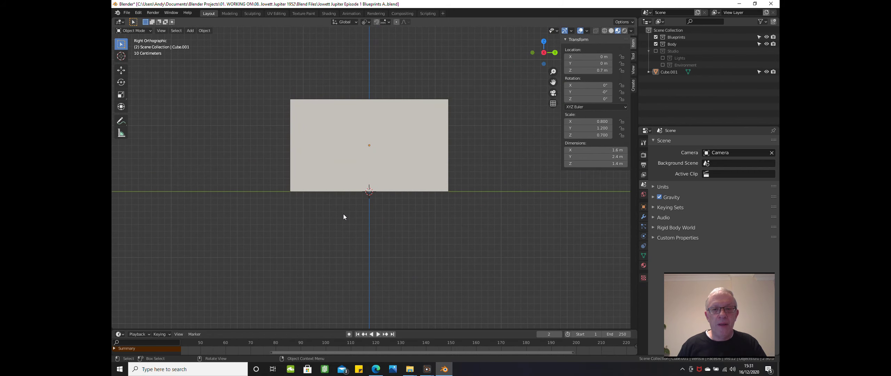
scroll(343, 214, up, 2)
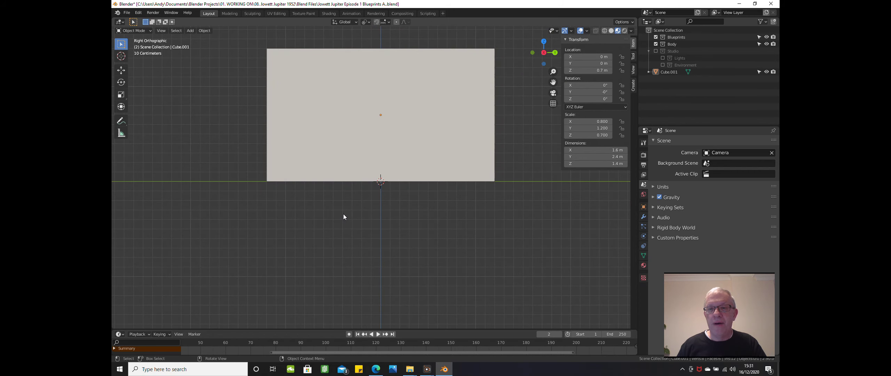
scroll(343, 214, down, 4)
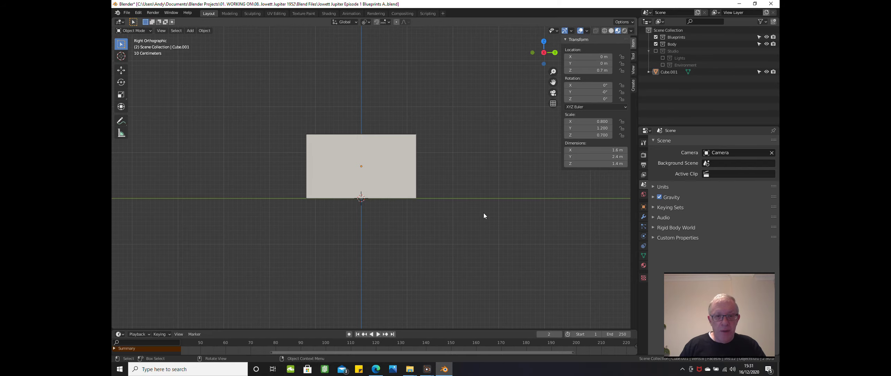
scroll(365, 220, up, 1)
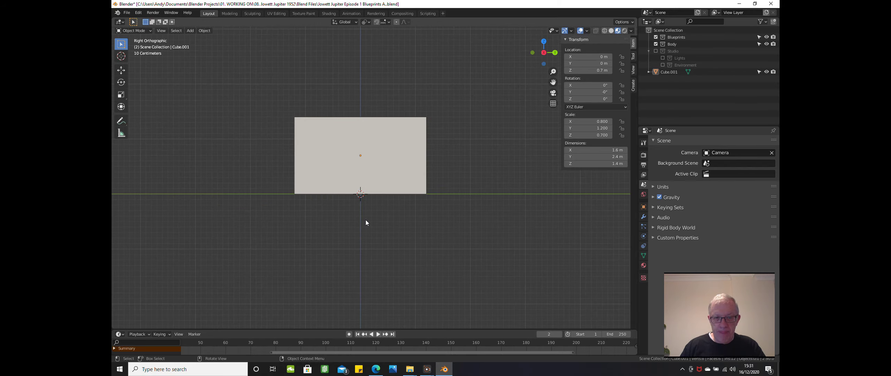
key(KP_1)
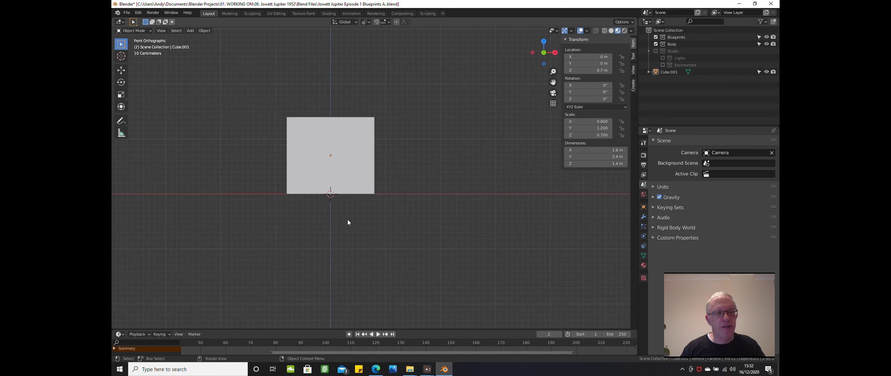
Put Cube.001 in Edit Mode, deselect all vertices, and switch to wireframe shading.
click(142, 31)
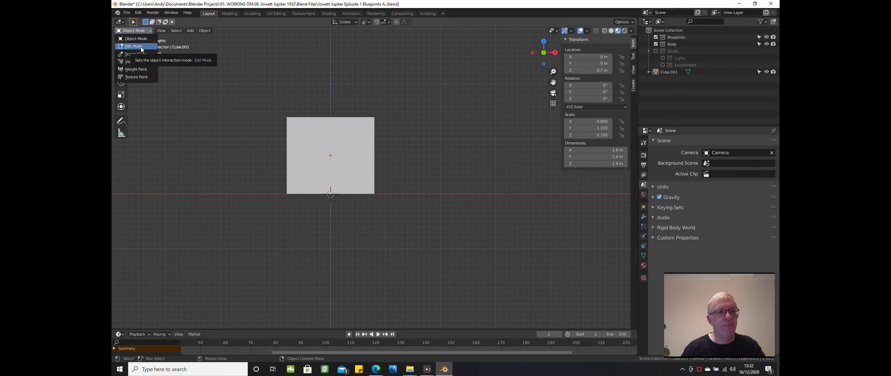
key(Tab)
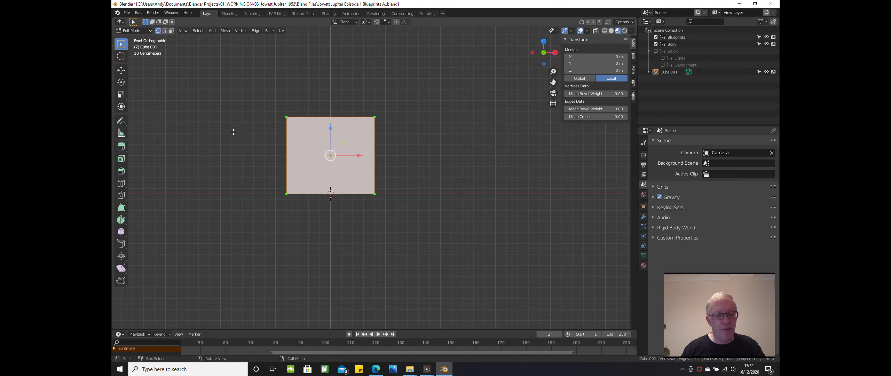
key(Tab)
key(Tab)
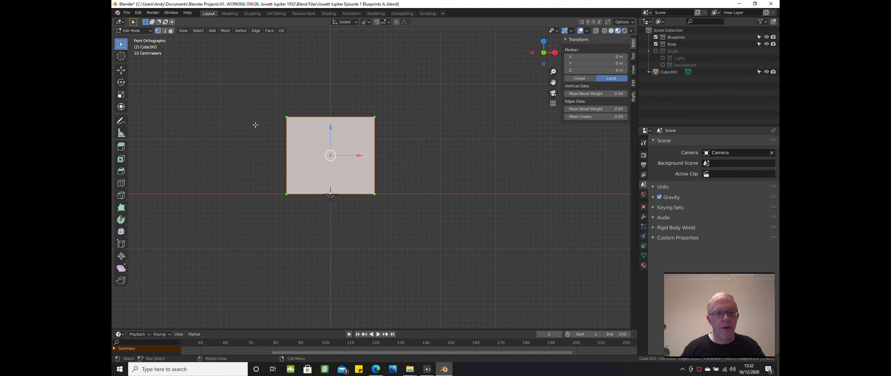
click(249, 157)
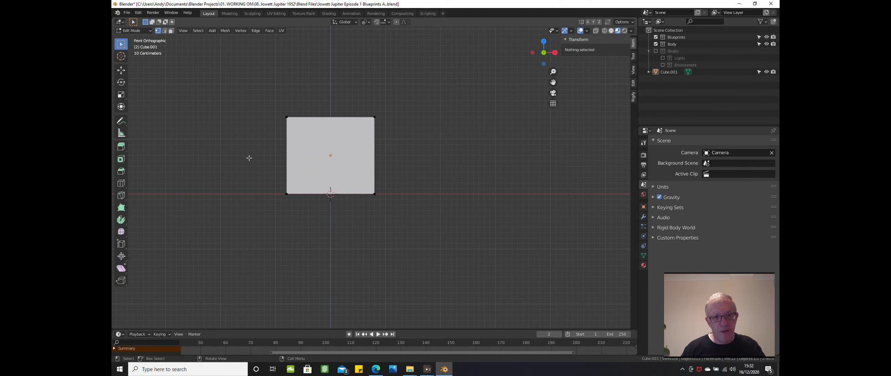
key(z)
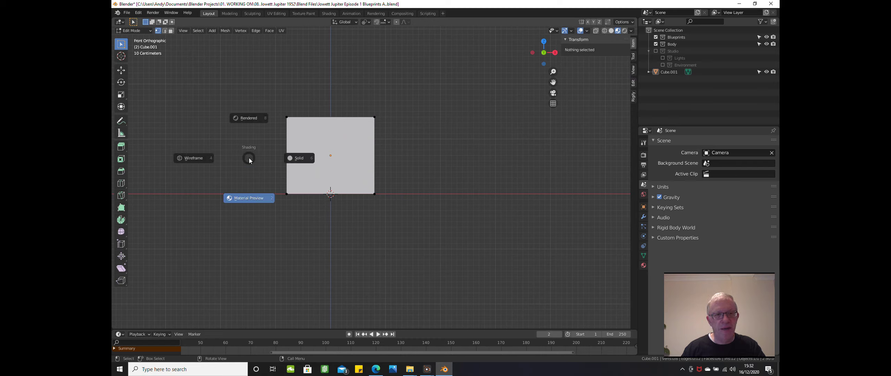
click(195, 161)
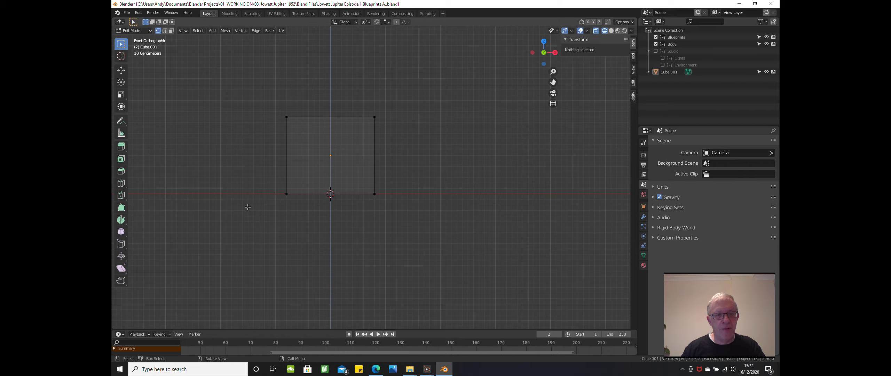
Box-select the cube's left-edge vertices as a trial, then clear the selection.
key(b)
drag(239, 79, 289, 188)
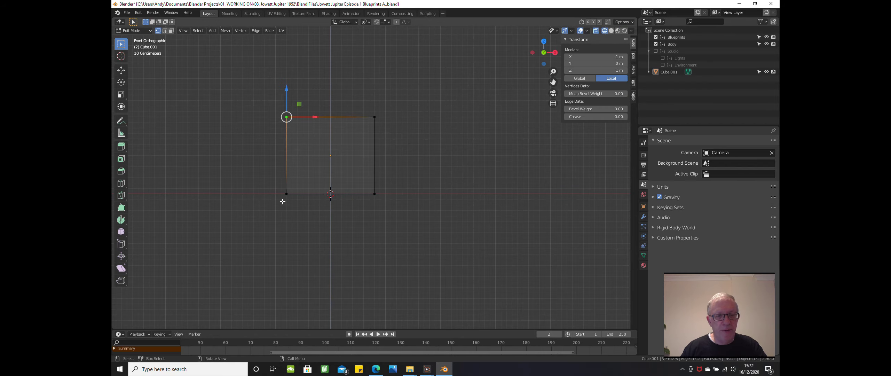
key(alt+a)
key(b)
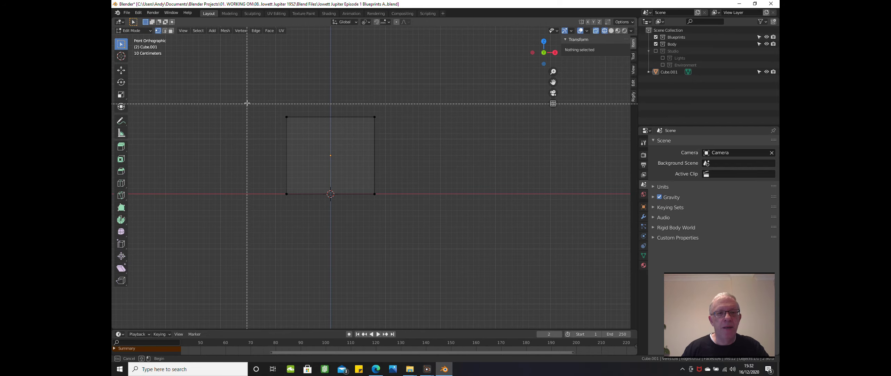
drag(250, 99, 320, 222)
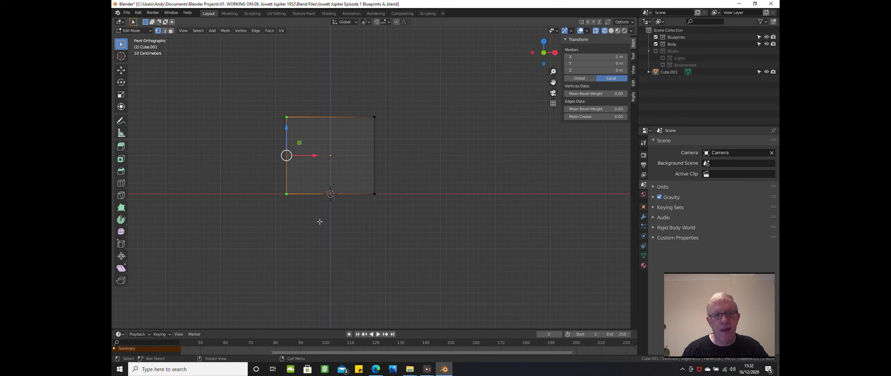
click(346, 221)
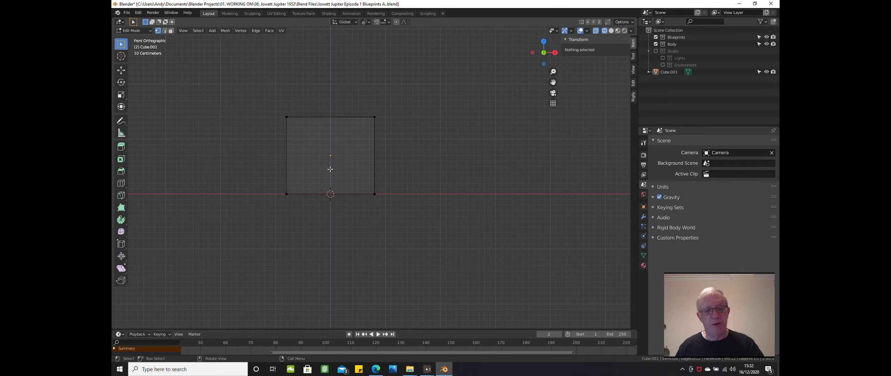
Add a centred vertical loop cut through the cube with Ctrl+R.
key(ctrl+r)
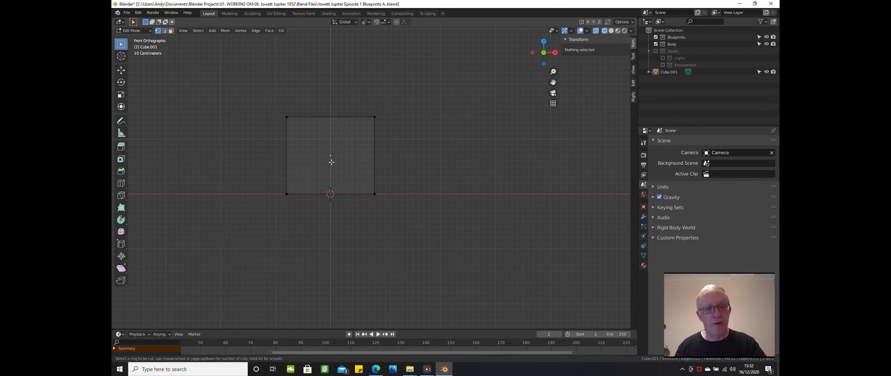
click(313, 123)
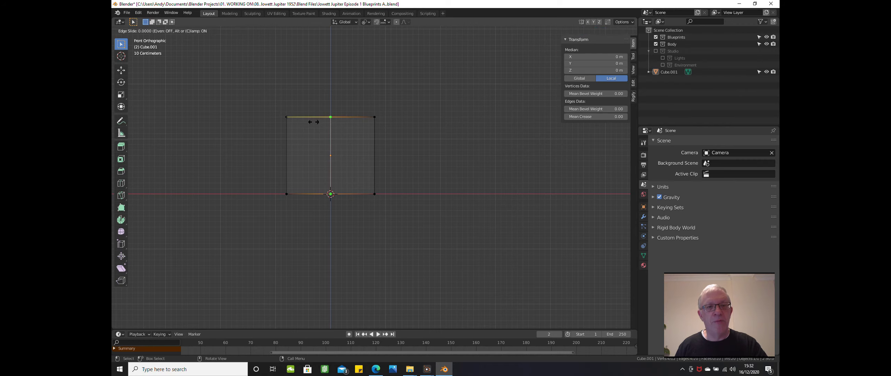
right_click(323, 188)
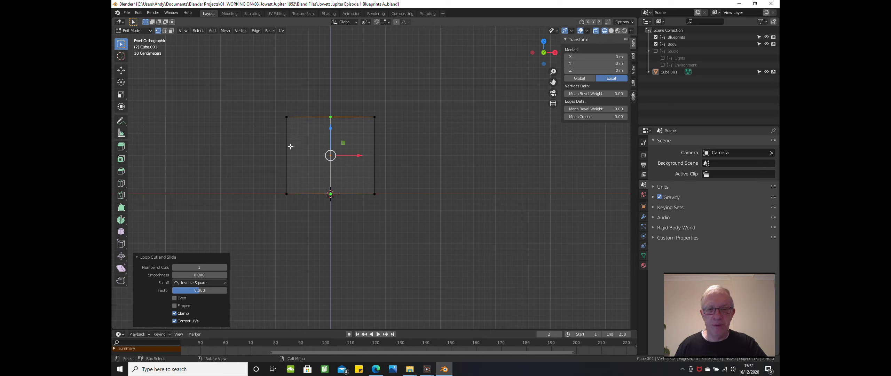
click(315, 243)
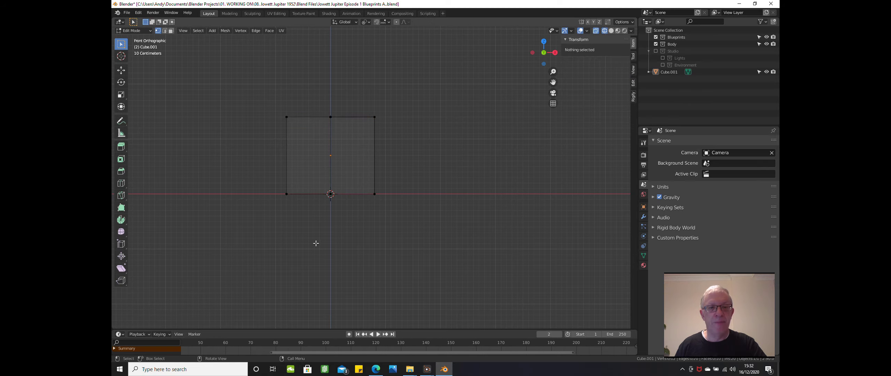
Box-select the left half's vertices and delete them.
drag(265, 92, 317, 232)
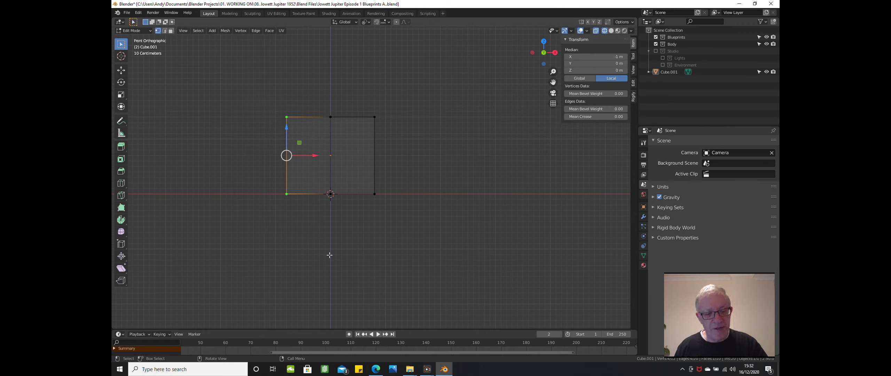
key(x)
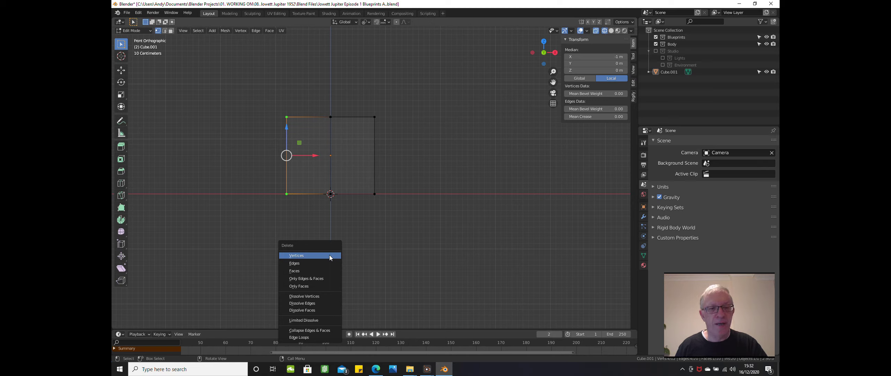
click(329, 255)
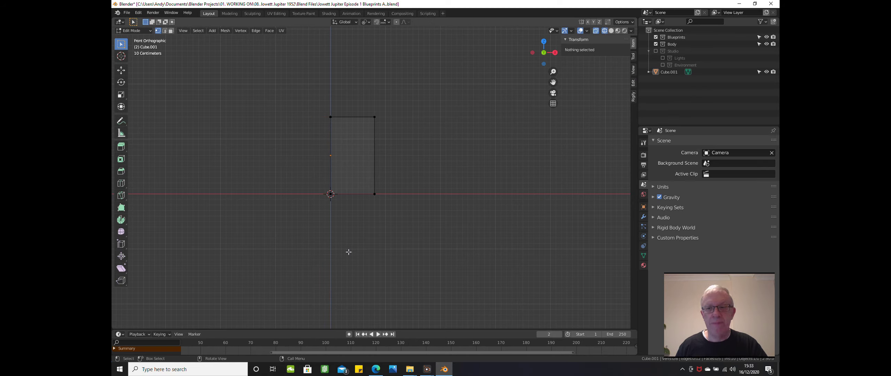
Return to Object Mode with the half cube selected and Solid viewport shading.
click(643, 217)
key(Tab)
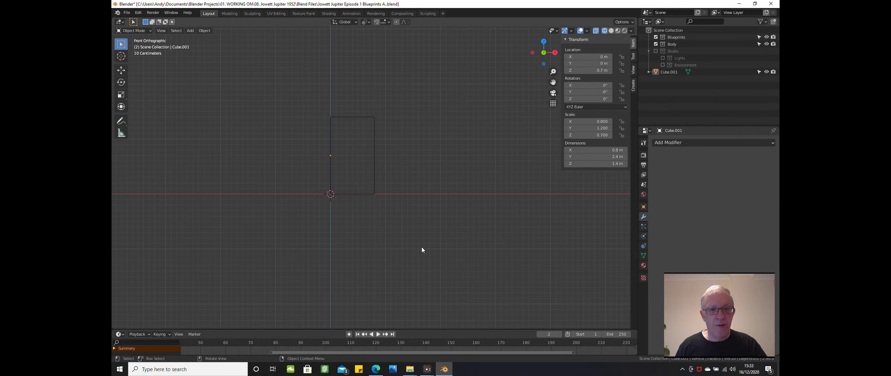
click(356, 118)
key(z)
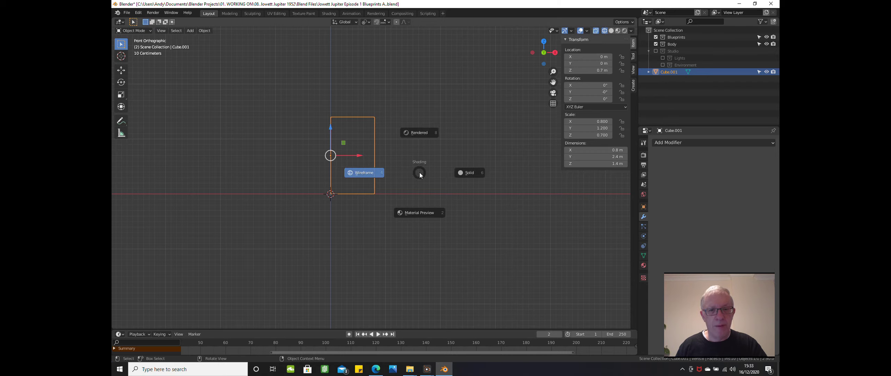
click(460, 173)
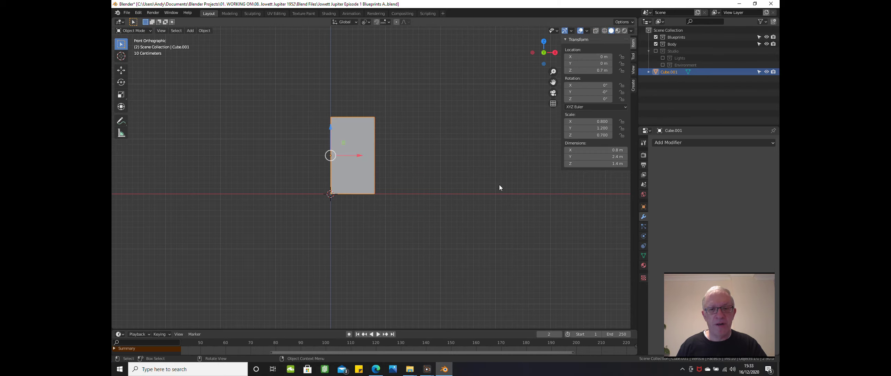
Add a Mirror modifier with Clipping on, collapse it, and check the right and front views.
click(670, 143)
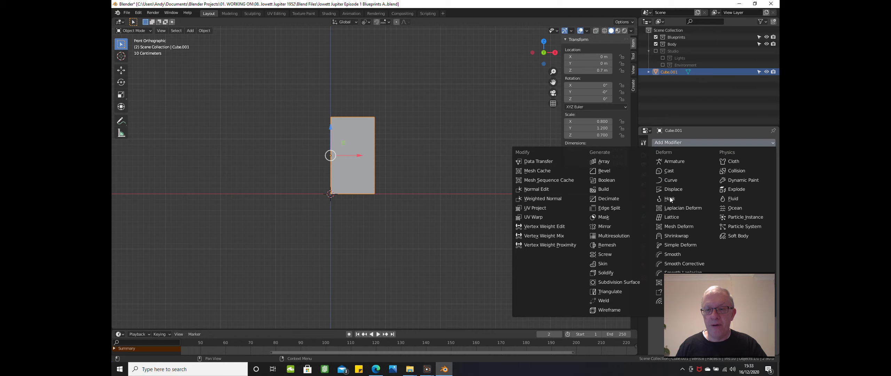
click(614, 228)
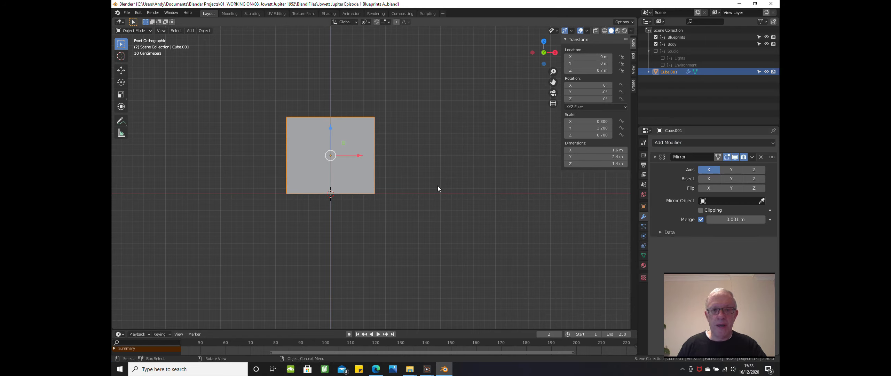
click(701, 211)
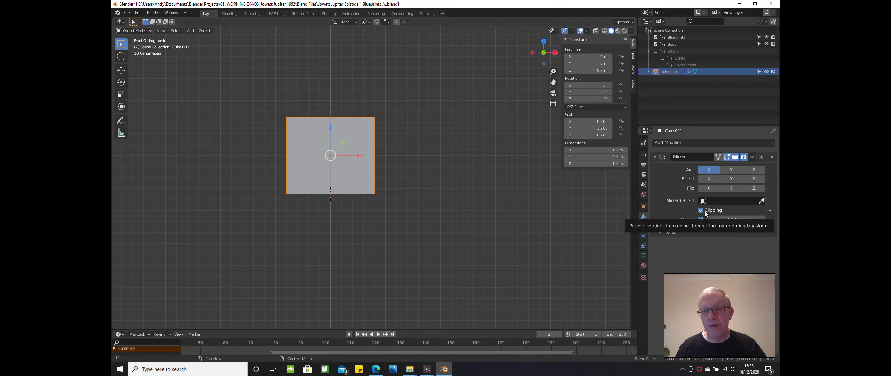
click(655, 157)
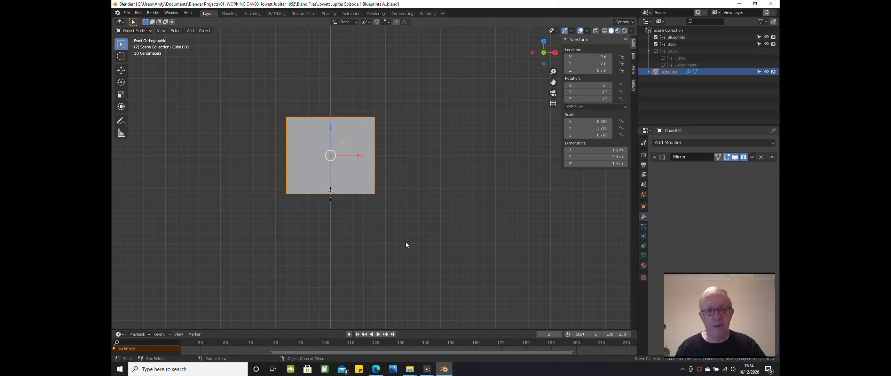
scroll(426, 247, down, 3)
scroll(428, 245, up, 1)
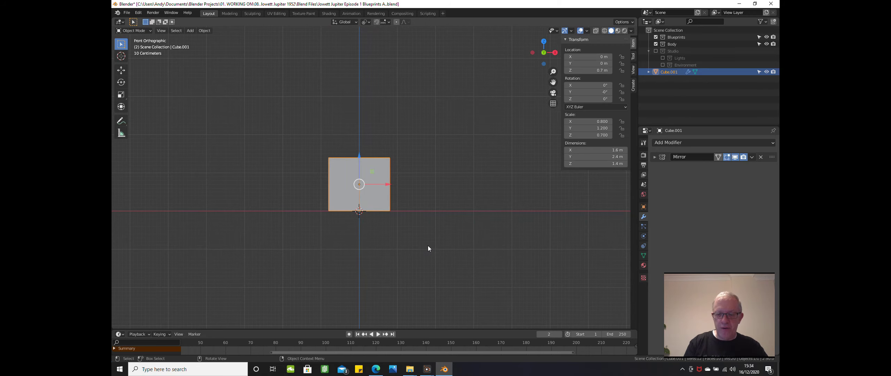
key(KP_3)
key(KP_1)
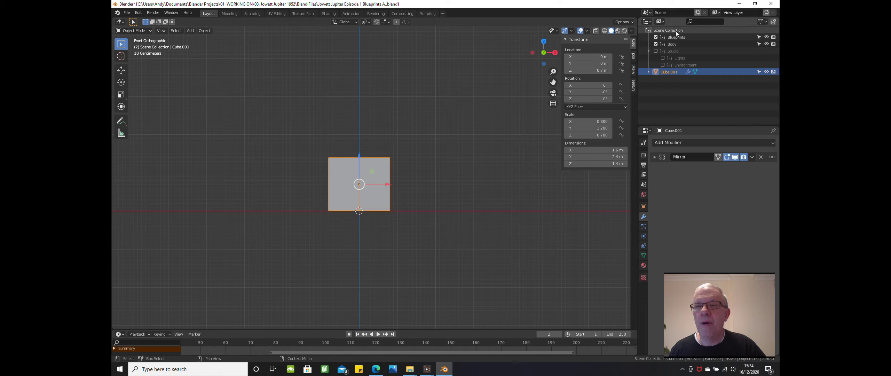
Toggle the Blueprints collection's exclusion off and back on, then bring up the outliner's collection options.
click(655, 37)
click(655, 38)
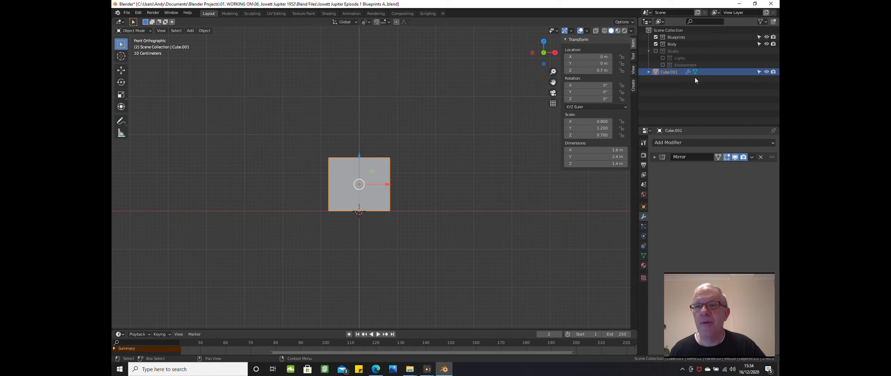
right_click(685, 102)
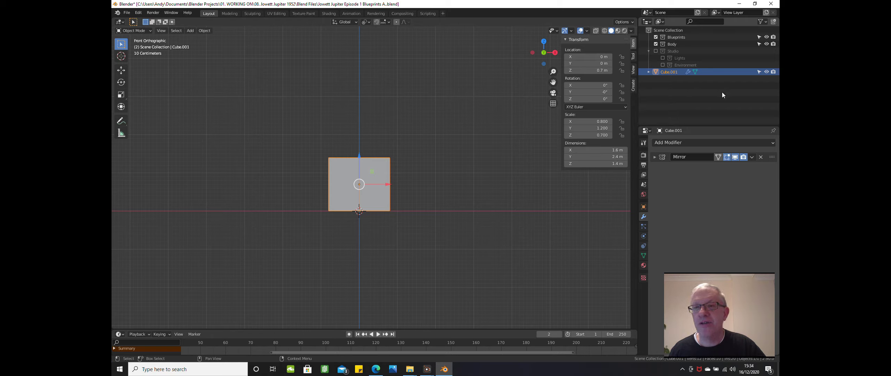
Rename the Outliner's Body collection to 'Guide Meshes'.
double_click(675, 43)
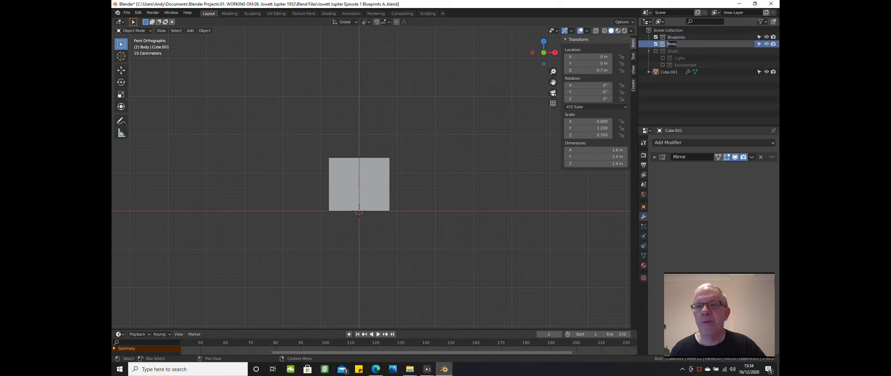
text(Guid)
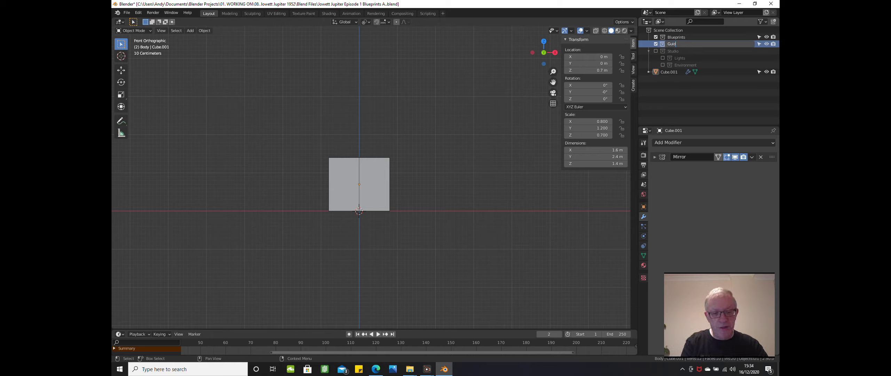
text(e Meshes)
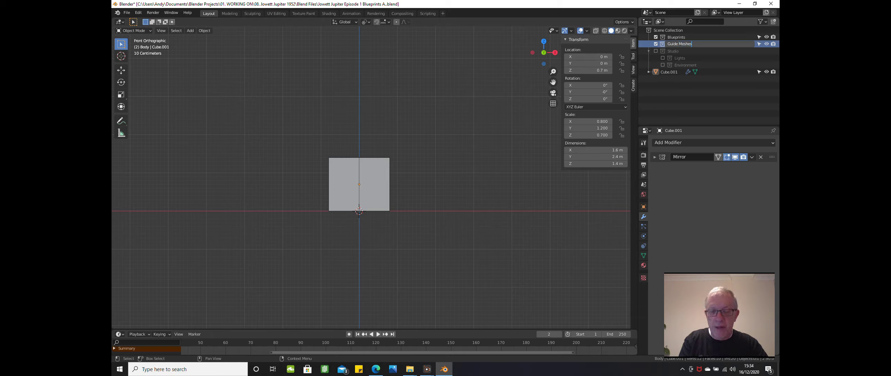
key(Return)
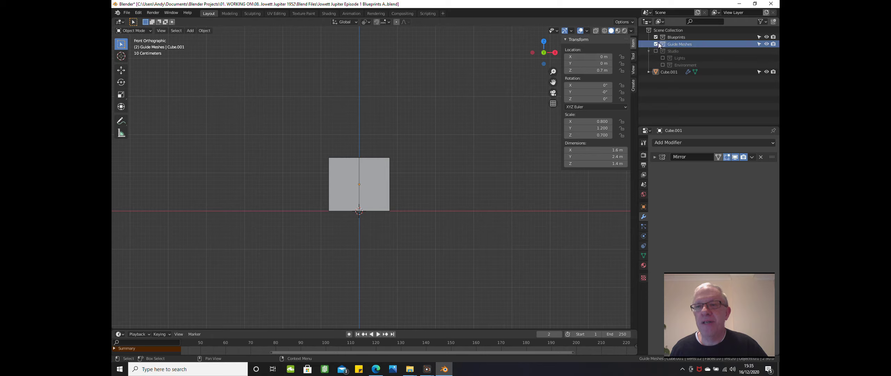
Include the Studio collection and make its camera and lights visible in the viewport.
click(655, 51)
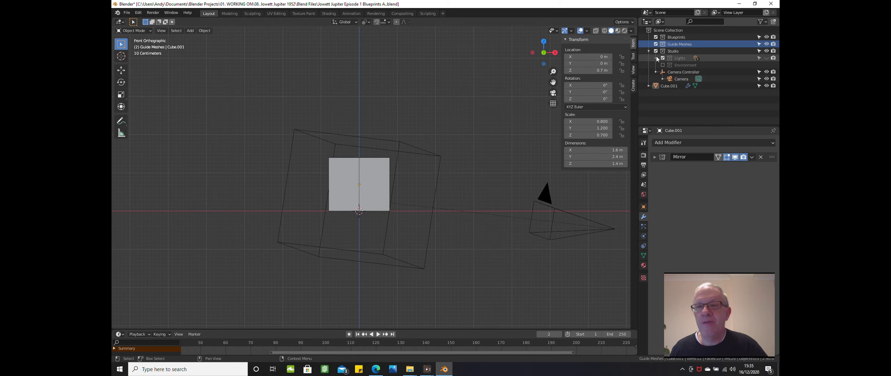
click(655, 58)
scroll(490, 157, down, 1)
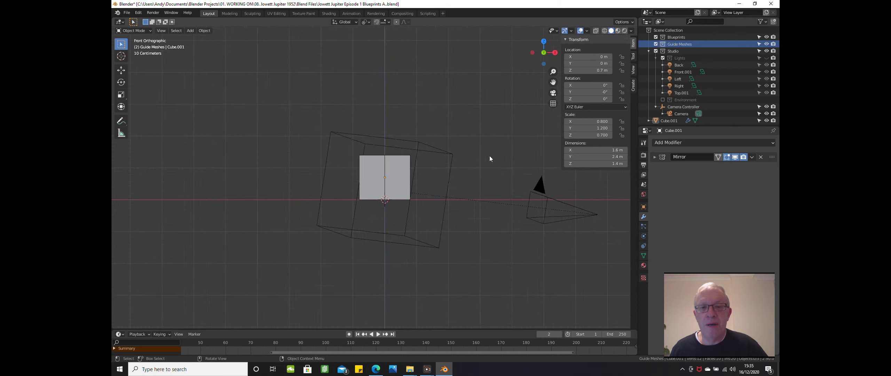
scroll(481, 161, down, 5)
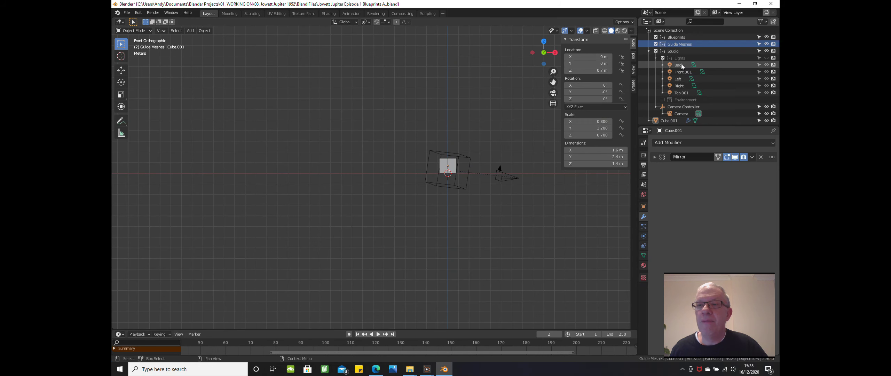
click(767, 58)
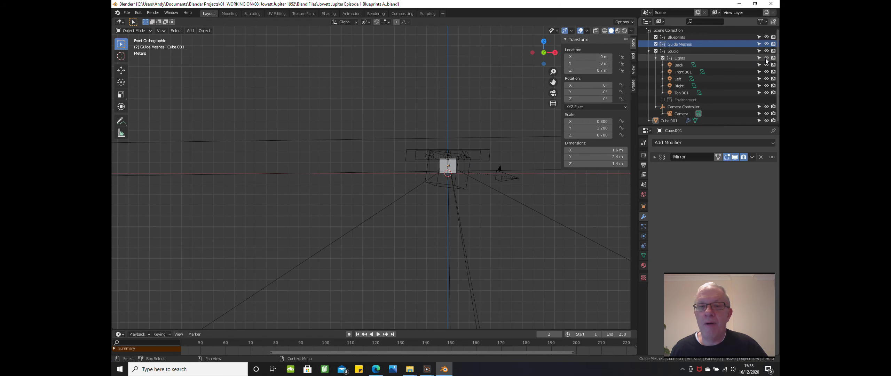
Orbit into perspective to inspect the studio light rig around the cube.
scroll(469, 156, down, 3)
scroll(470, 158, up, 5)
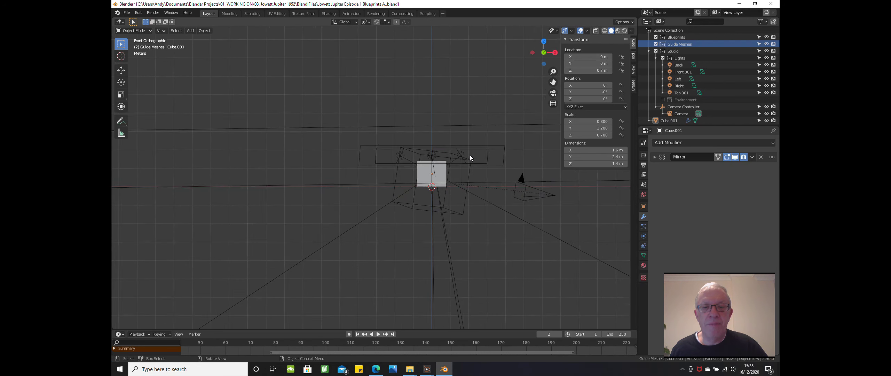
scroll(470, 157, up, 3)
scroll(472, 159, down, 3)
middle_drag(472, 157, 415, 187)
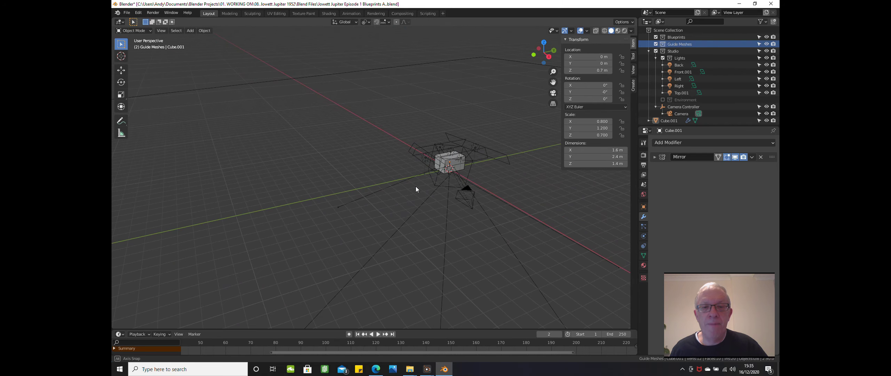
middle_drag(504, 133, 532, 182)
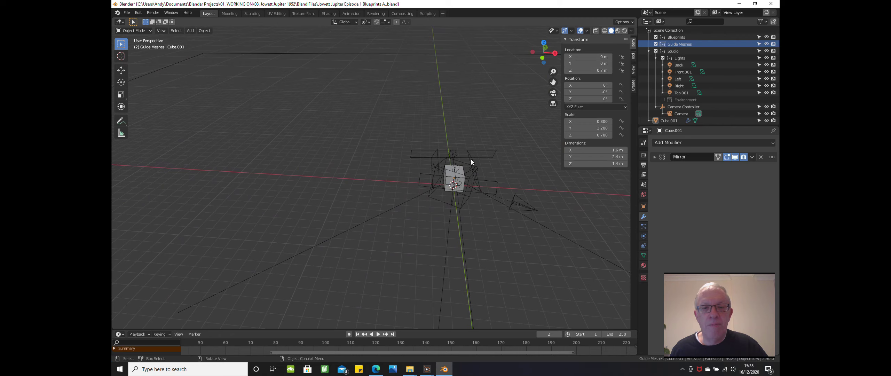
mouse_move(456, 160)
middle_down()
mouse_move(489, 122)
mouse_move(510, 132)
mouse_move(513, 160)
mouse_move(495, 180)
mouse_move(449, 162)
mouse_move(436, 138)
mouse_move(394, 145)
mouse_move(387, 167)
mouse_move(399, 177)
mouse_move(465, 150)
middle_up()
mouse_move(492, 171)
middle_down()
mouse_move(571, 169)
mouse_move(509, 175)
middle_up()
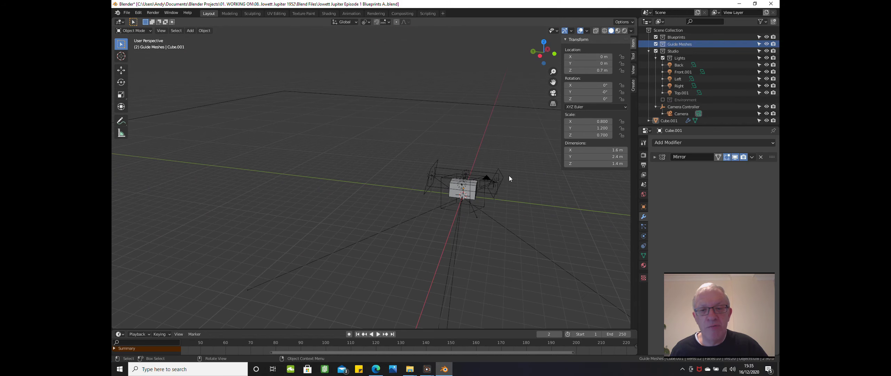
Rotate Front.001 to -25.3°, 70.2°, -125° so it faces the cube, then collapse Lights.
click(501, 184)
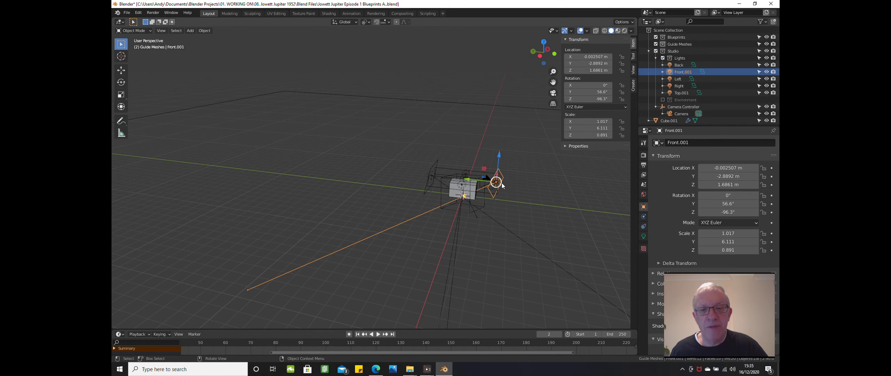
key(r)
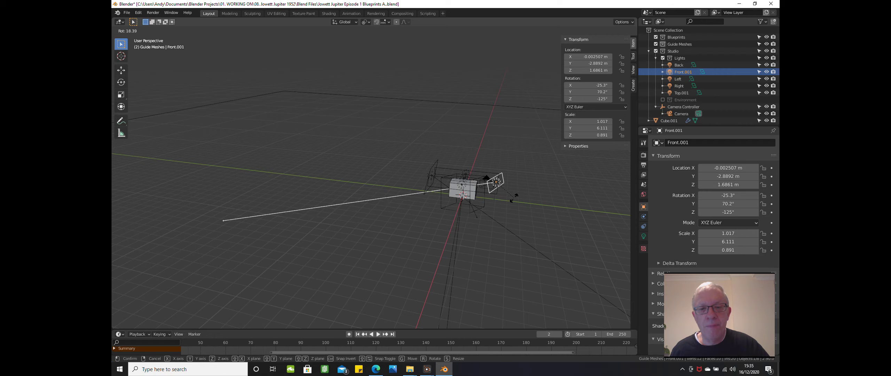
click(514, 197)
click(529, 168)
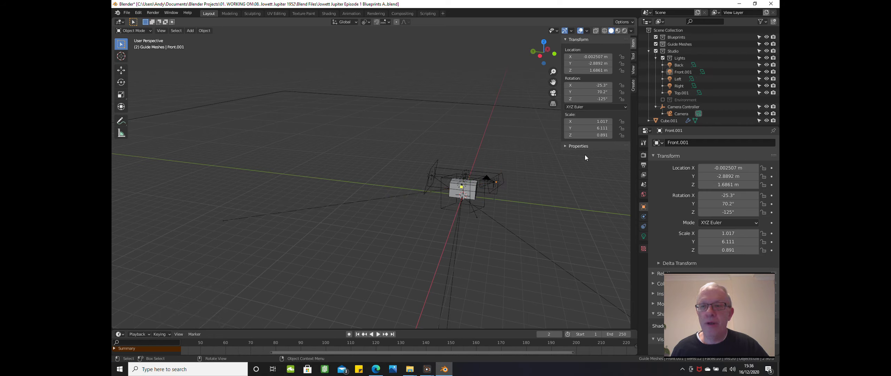
click(656, 58)
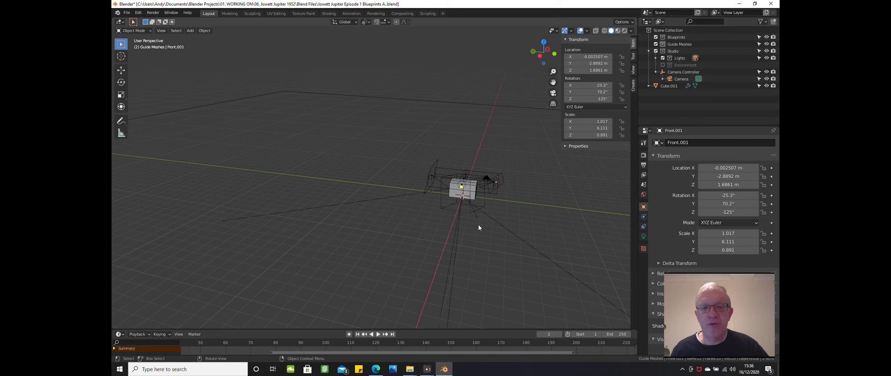
click(440, 206)
middle_drag(441, 219, 478, 235)
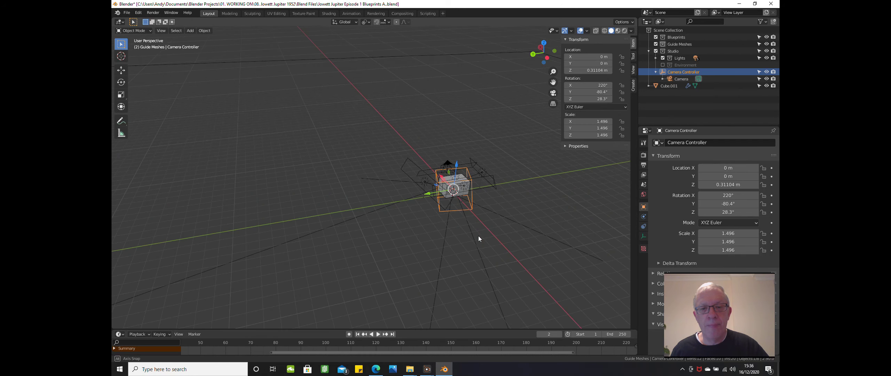
key(shift+a)
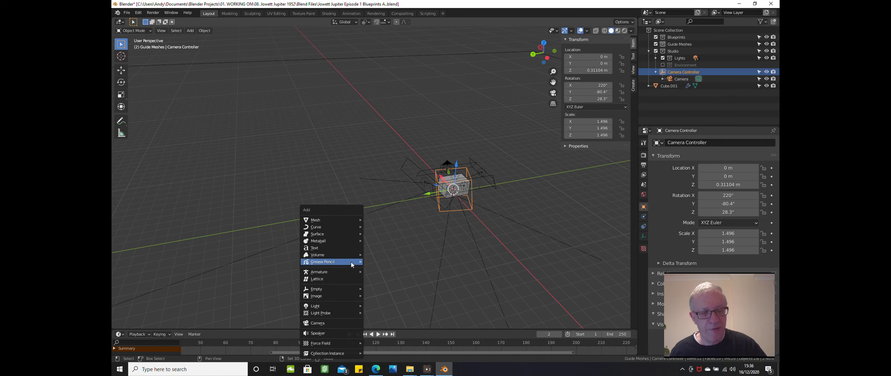
mouse_move(351, 262)
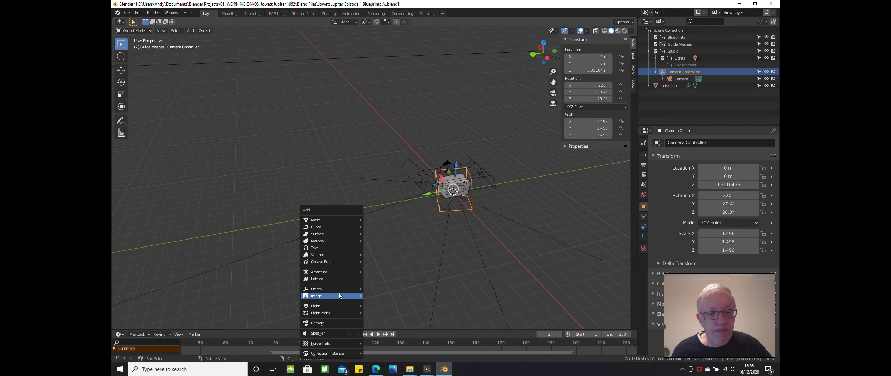
mouse_move(339, 295)
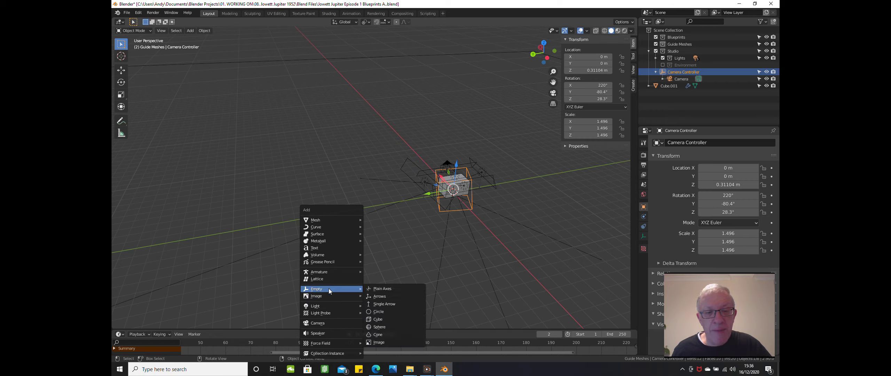
click(507, 231)
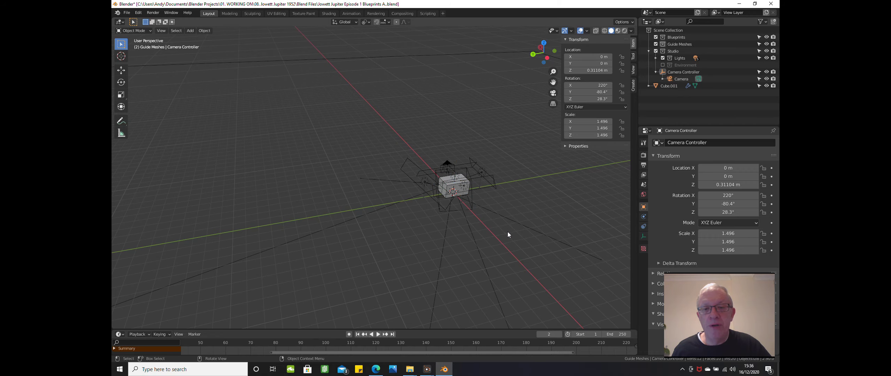
click(468, 203)
middle_drag(466, 212, 475, 226)
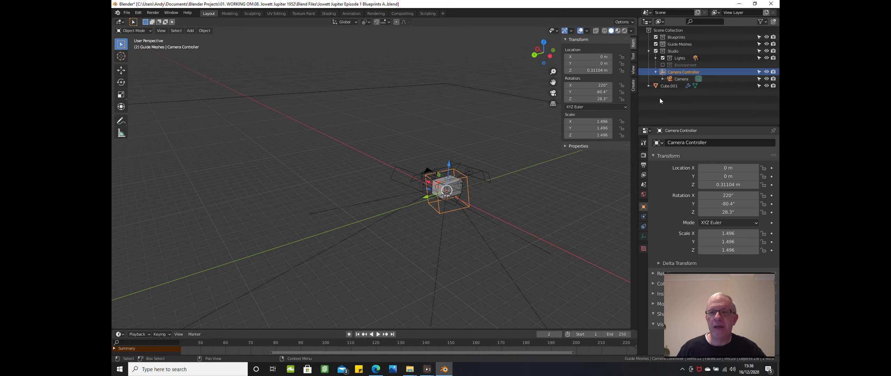
Include the Environment collection and put its backdrop Cube cylinder into Edit Mode.
click(664, 64)
scroll(459, 141, up, 4)
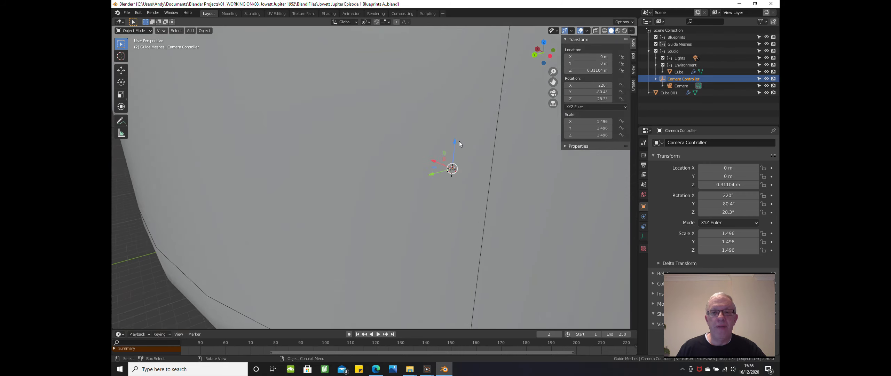
scroll(462, 140, down, 4)
middle_drag(462, 139, 489, 164)
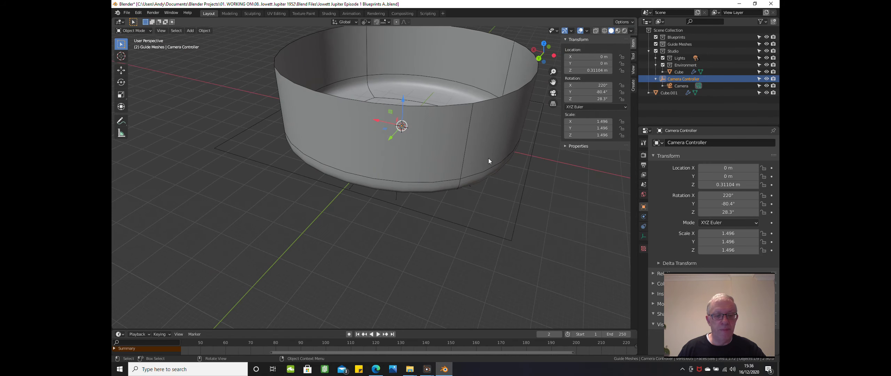
click(489, 158)
key(Tab)
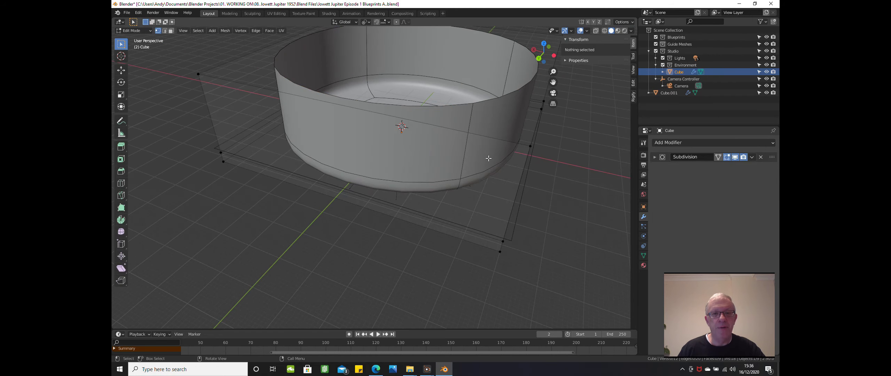
middle_drag(505, 159, 505, 134)
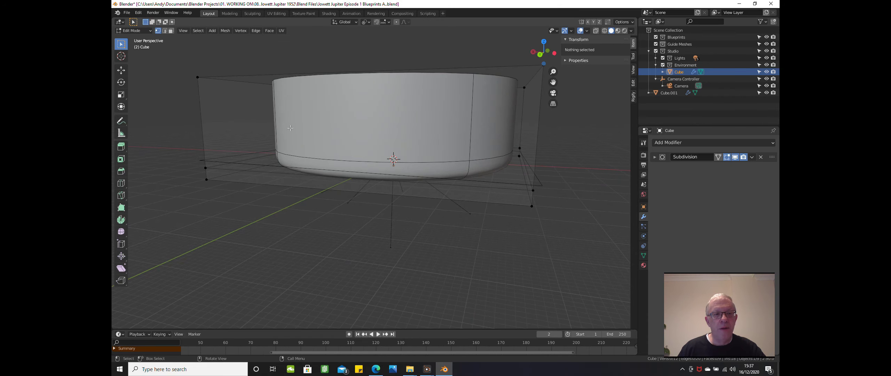
middle_drag(226, 161, 237, 174)
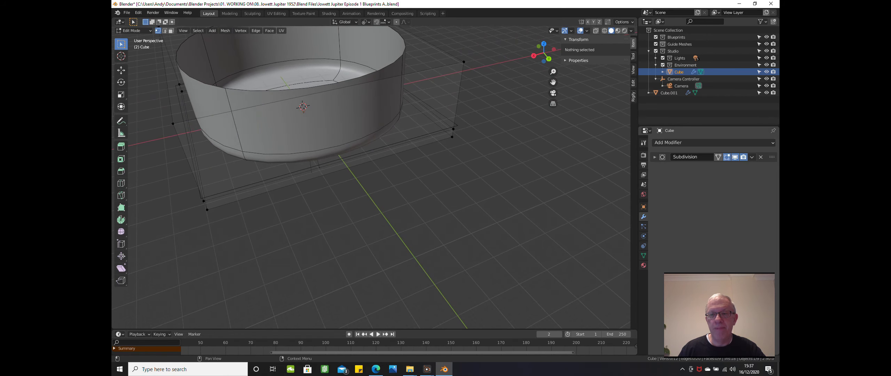
Set the backdrop's Subdivision Levels Viewport to 2, leaving Render at 3.
click(657, 158)
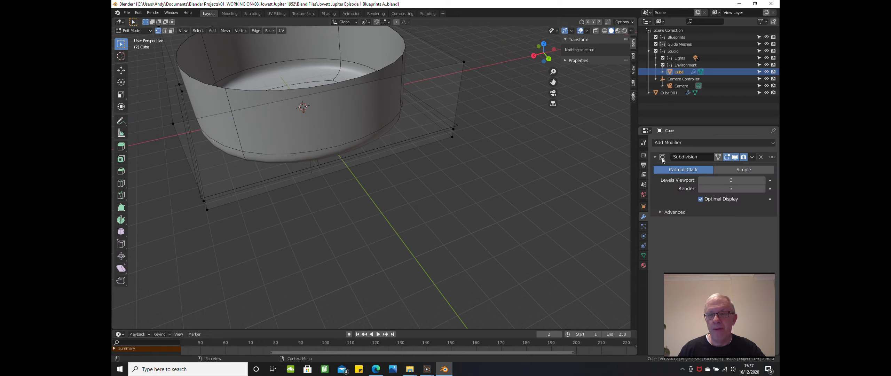
click(731, 180)
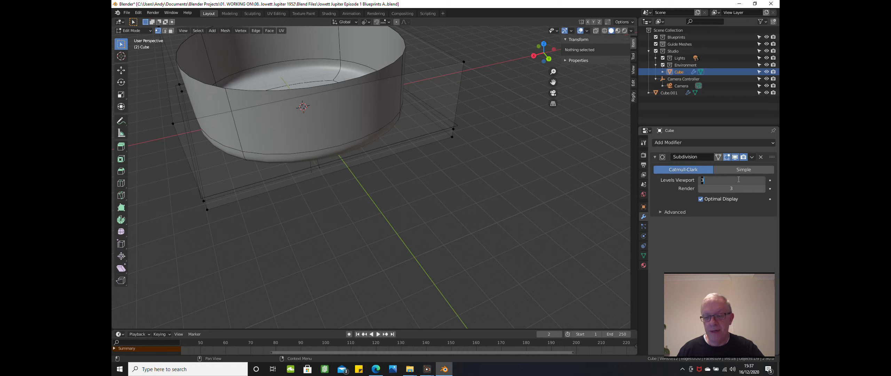
text(2)
key(Return)
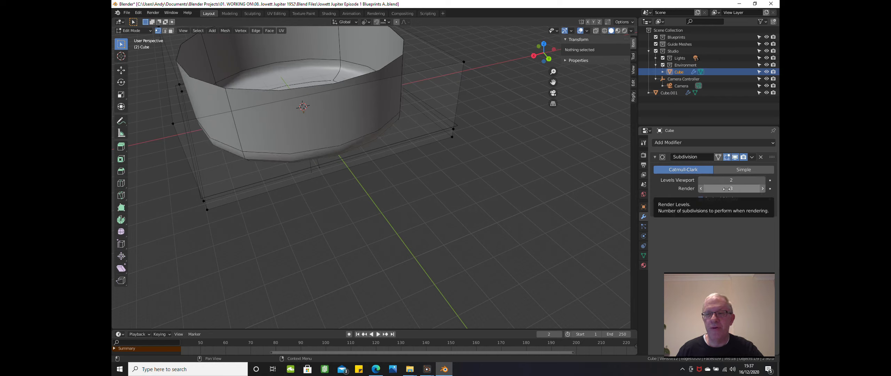
middle_drag(471, 170, 440, 152)
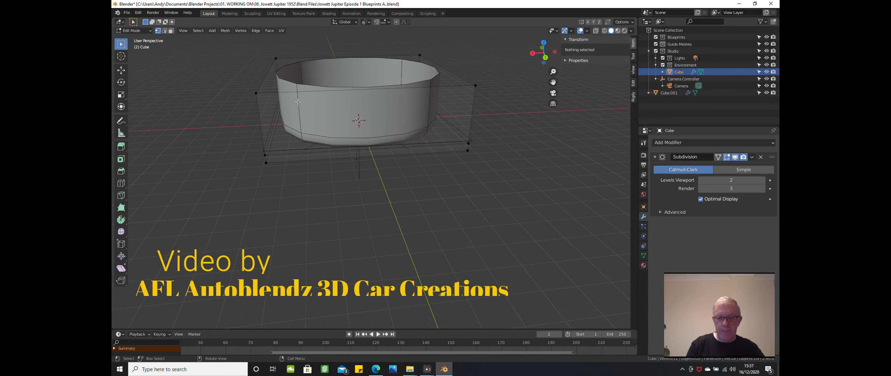
From the right-side view, leave Edit Mode on the backdrop and deselect it.
key(KP_3)
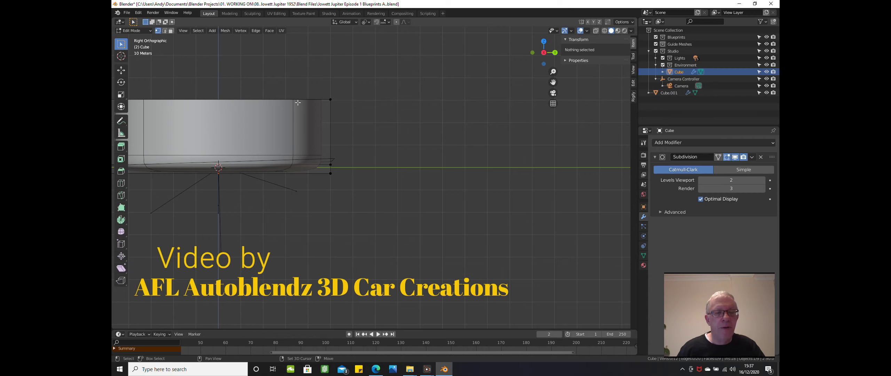
shift+middle_drag(278, 123, 367, 147)
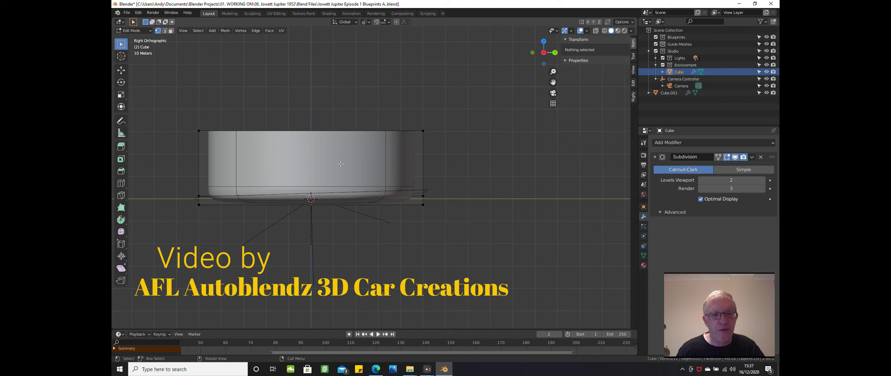
key(Tab)
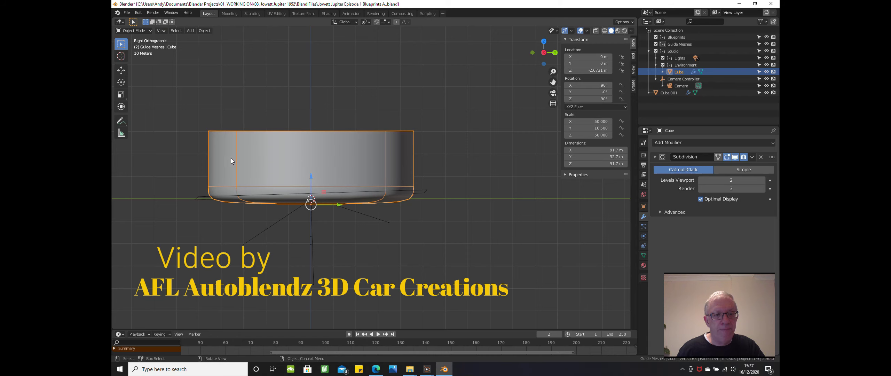
middle_drag(231, 158, 235, 206)
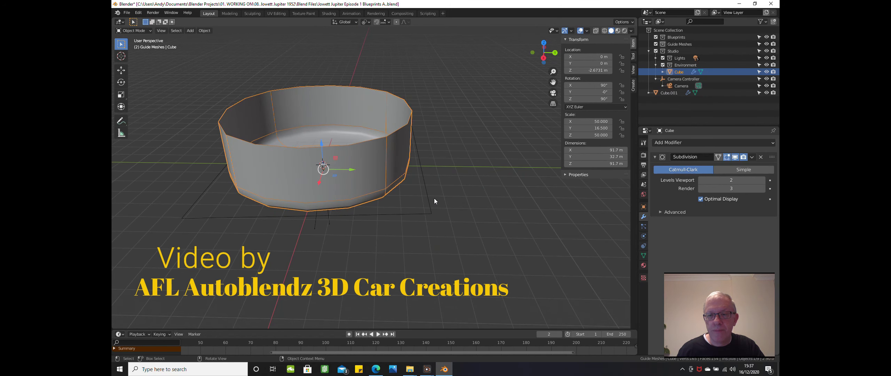
click(450, 189)
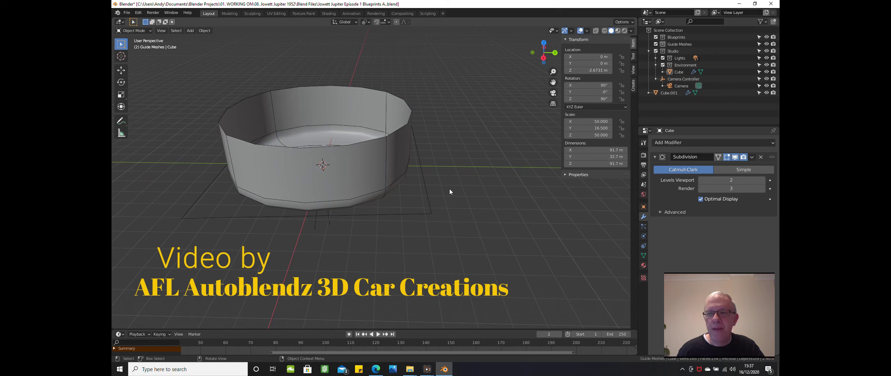
middle_drag(449, 190, 417, 206)
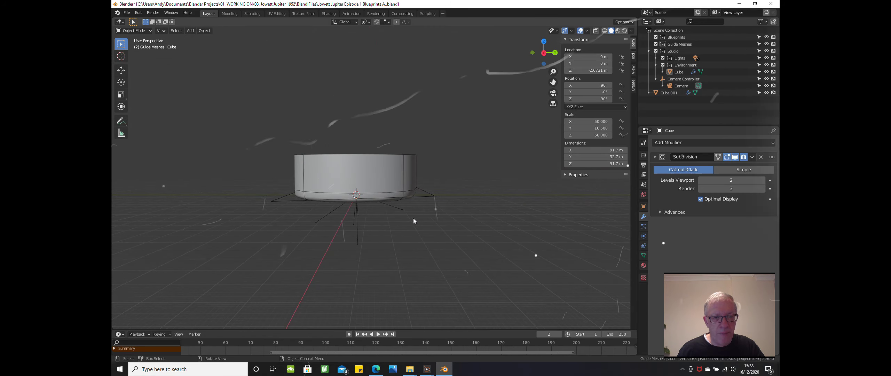